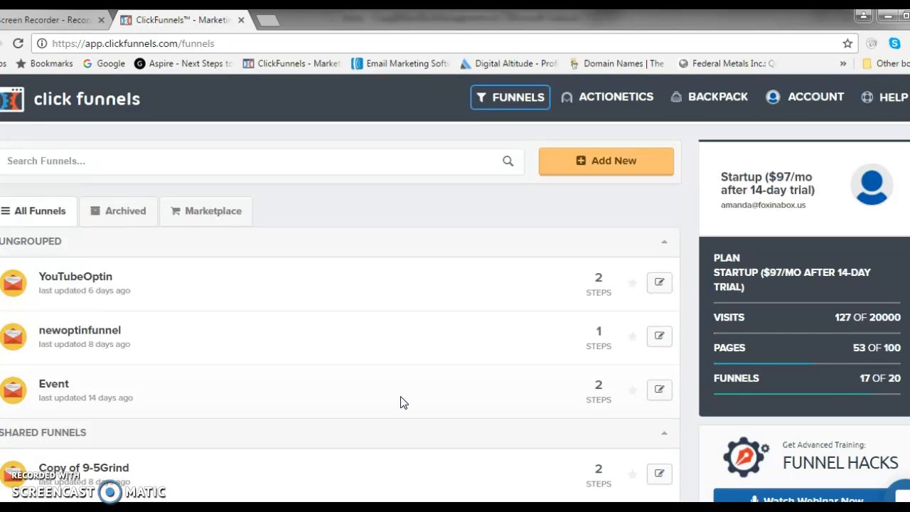
Create a new Collect Emails funnel named testfunnel and build it.
{"action": "left_click", "coordinate": [381, 381]}
{"action": "left_click", "coordinate": [625, 167]}
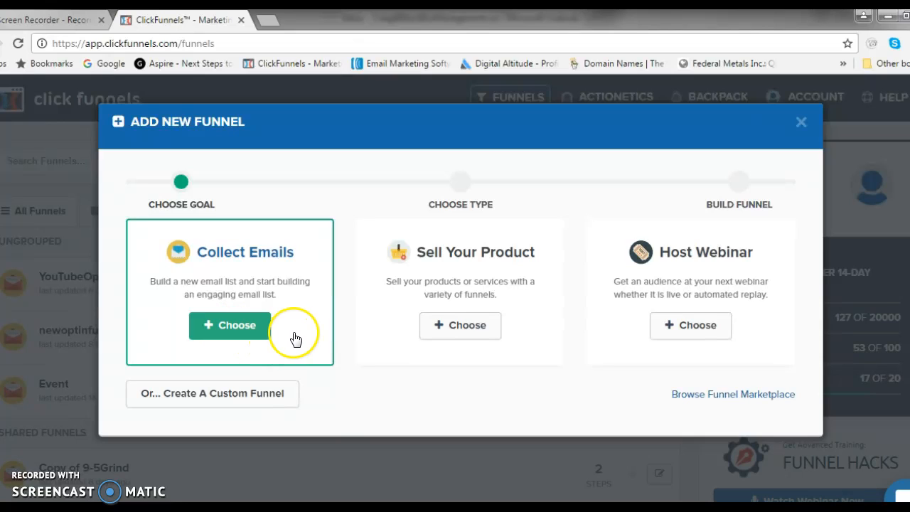
{"action": "left_click", "coordinate": [236, 331]}
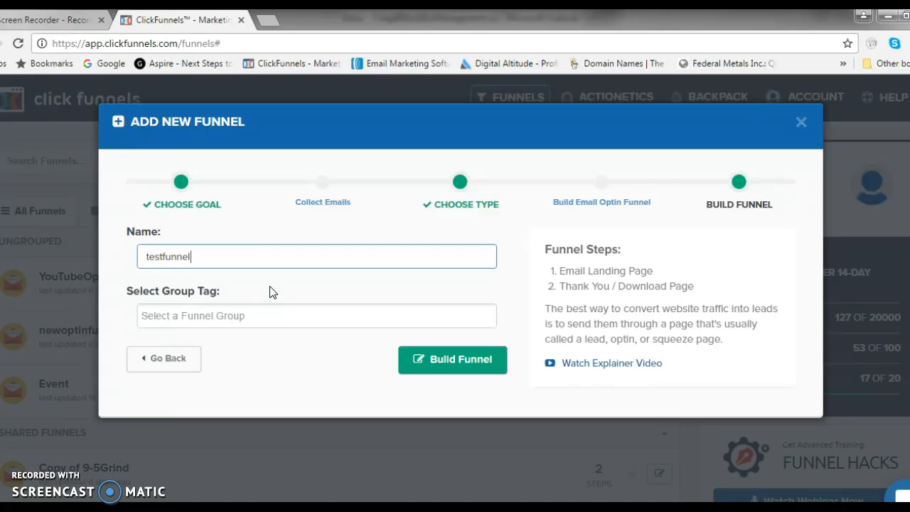
{"action": "left_click", "coordinate": [474, 366]}
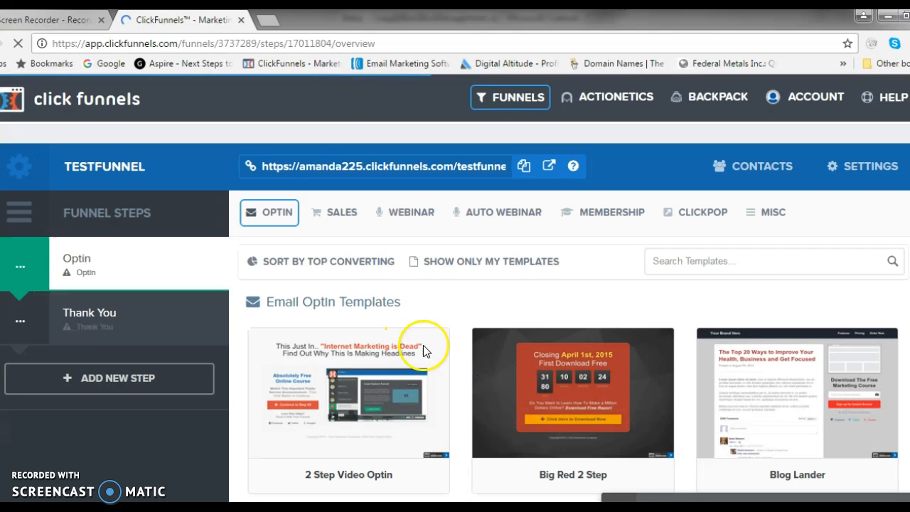
Browse the email optin templates and apply the Super Clean Optin template to the Optin step.
{"action": "mouse_move", "coordinate": [614, 363]}
{"action": "scroll", "coordinate": [613, 362], "scroll_direction": "down", "scroll_amount": 4}
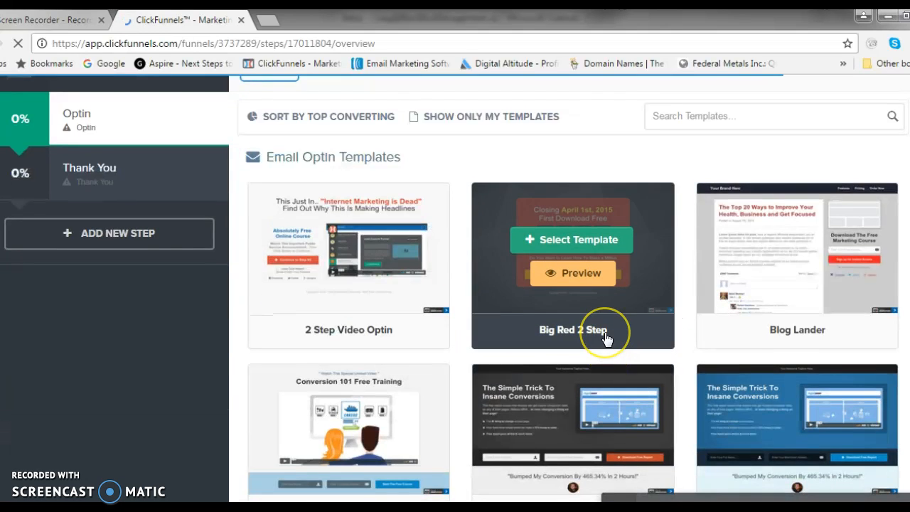
{"action": "scroll", "coordinate": [606, 340], "scroll_direction": "down", "scroll_amount": 3}
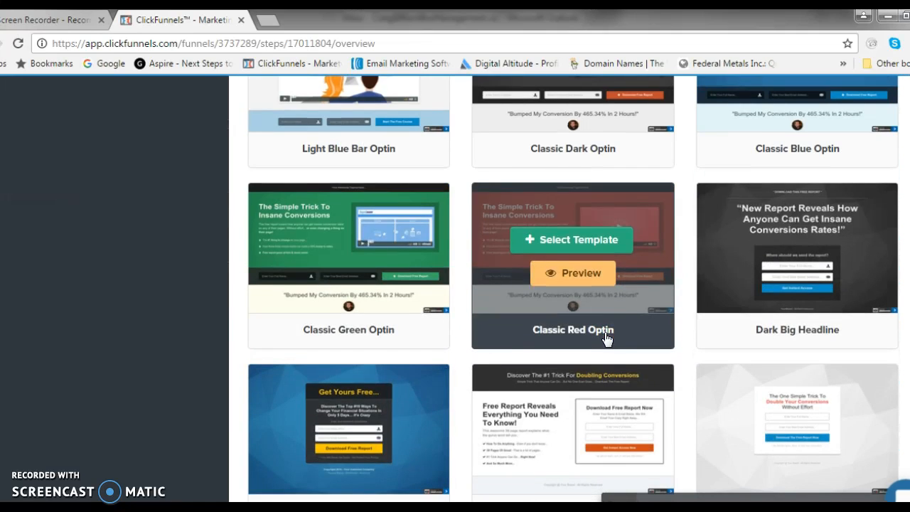
{"action": "scroll", "coordinate": [607, 340], "scroll_direction": "down", "scroll_amount": 3}
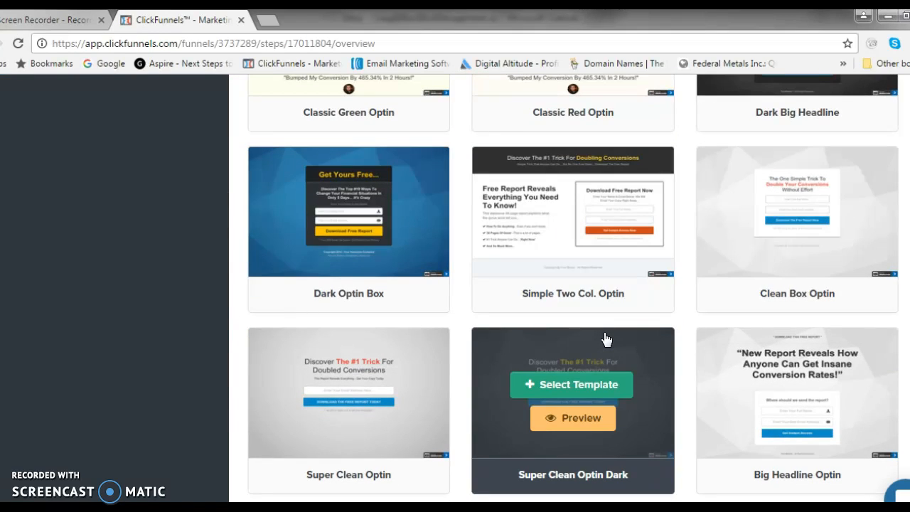
{"action": "scroll", "coordinate": [607, 340], "scroll_direction": "down", "scroll_amount": 4}
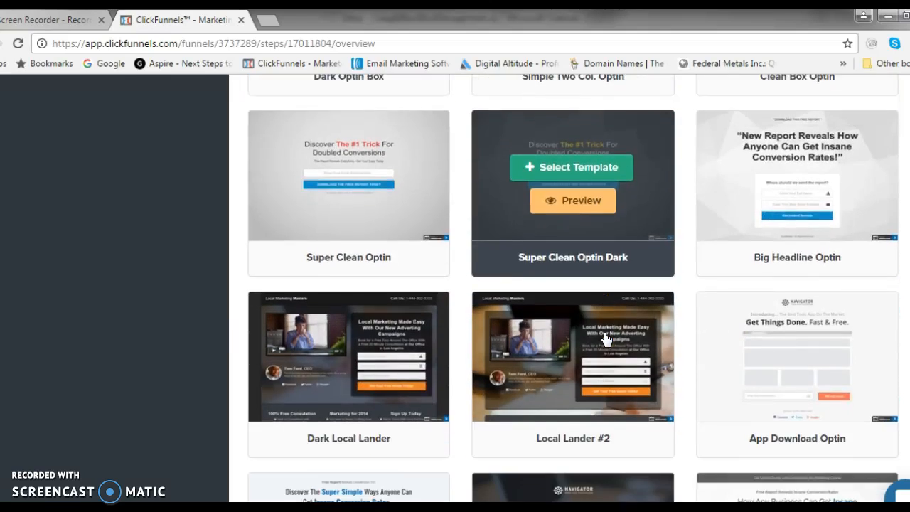
{"action": "scroll", "coordinate": [603, 341], "scroll_direction": "down", "scroll_amount": 9}
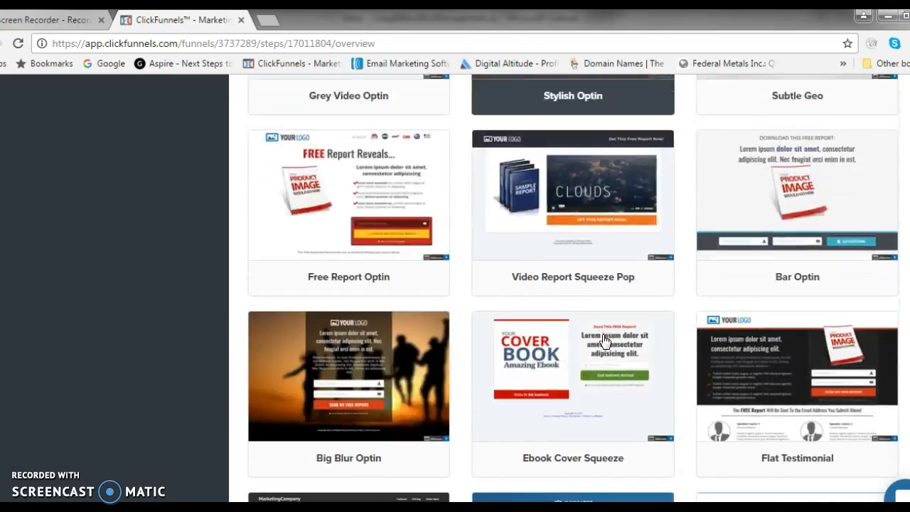
{"action": "scroll", "coordinate": [604, 341], "scroll_direction": "up", "scroll_amount": 6}
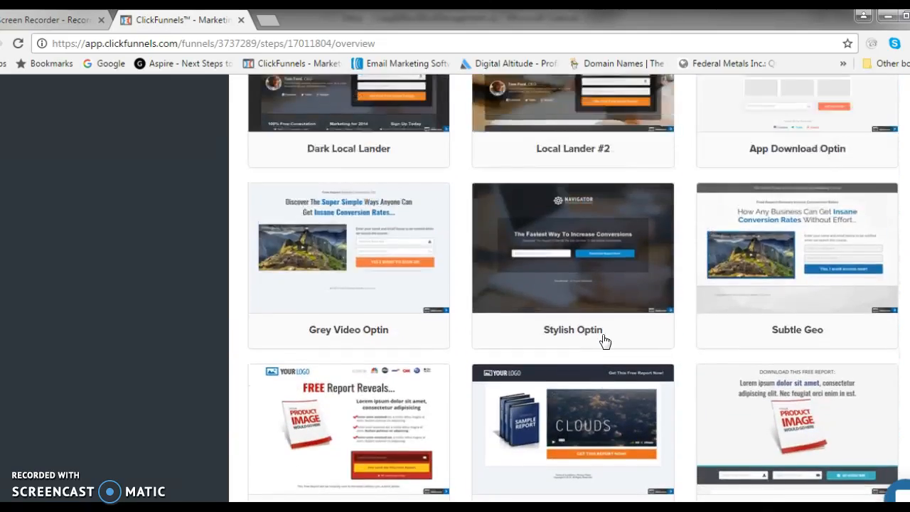
{"action": "scroll", "coordinate": [604, 342], "scroll_direction": "up", "scroll_amount": 1}
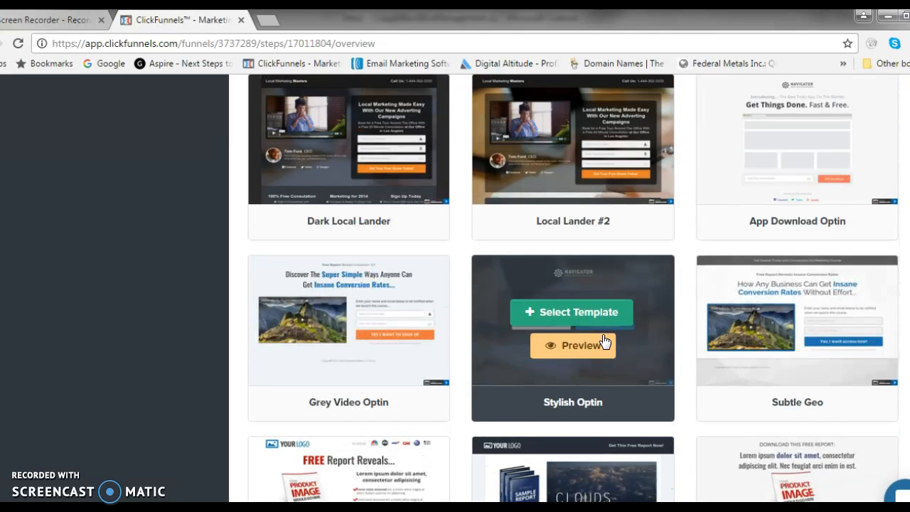
{"action": "scroll", "coordinate": [604, 342], "scroll_direction": "up", "scroll_amount": 4}
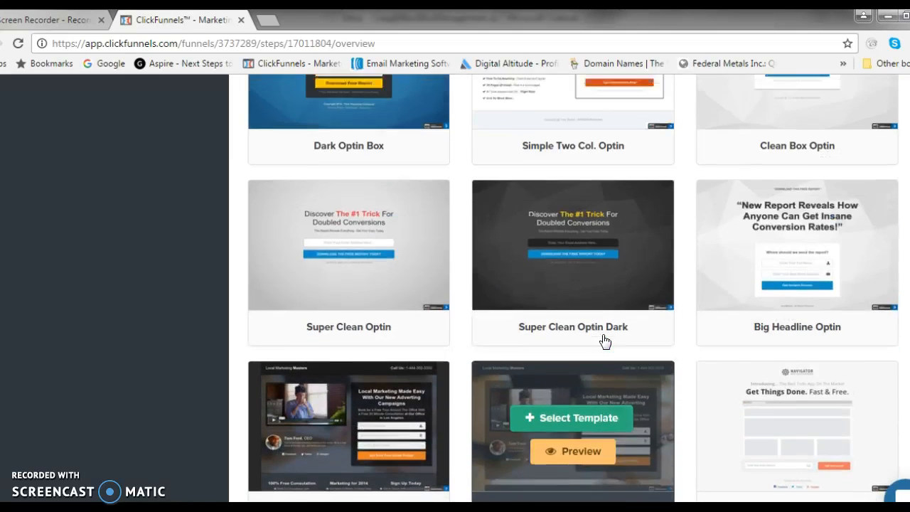
{"action": "scroll", "coordinate": [604, 341], "scroll_direction": "up", "scroll_amount": 1}
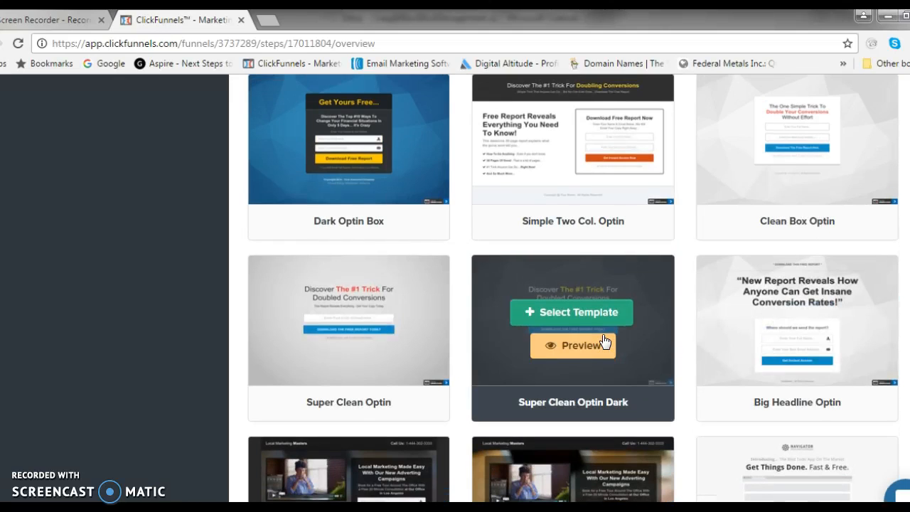
{"action": "left_click", "coordinate": [571, 346]}
{"action": "mouse_move", "coordinate": [442, 333]}
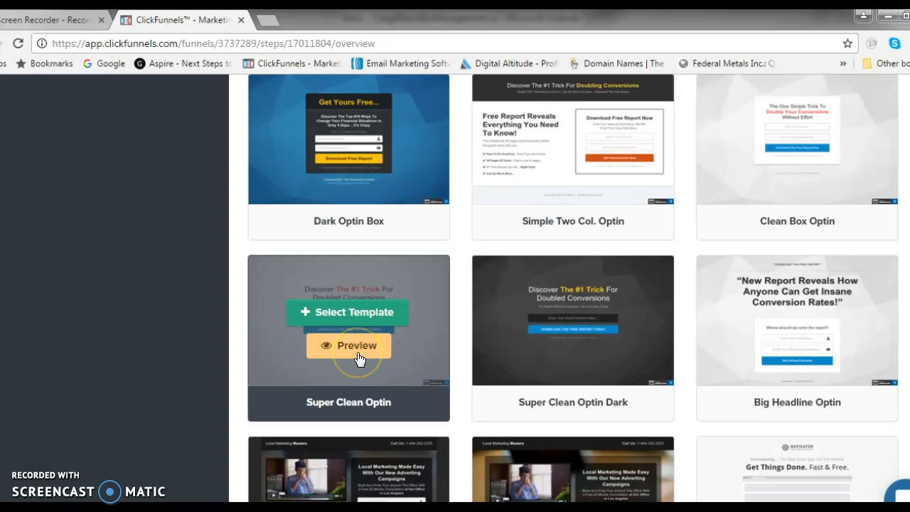
{"action": "left_click", "coordinate": [380, 320]}
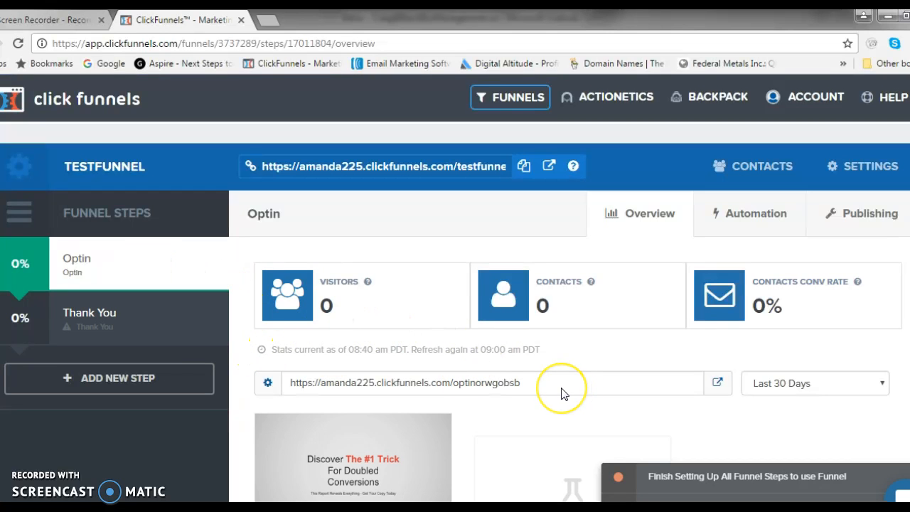
Open the Optin step's page in the standard page editor.
{"action": "scroll", "coordinate": [562, 394], "scroll_direction": "down", "scroll_amount": 3}
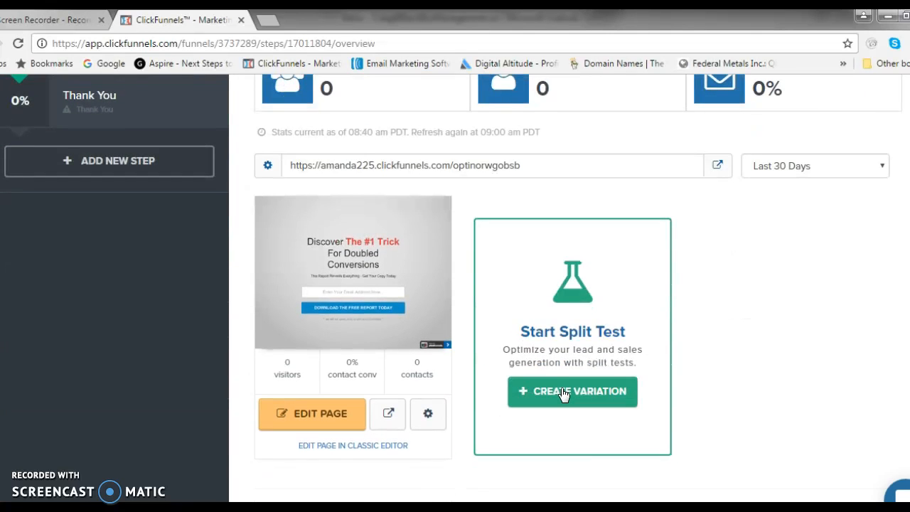
{"action": "left_click", "coordinate": [347, 417]}
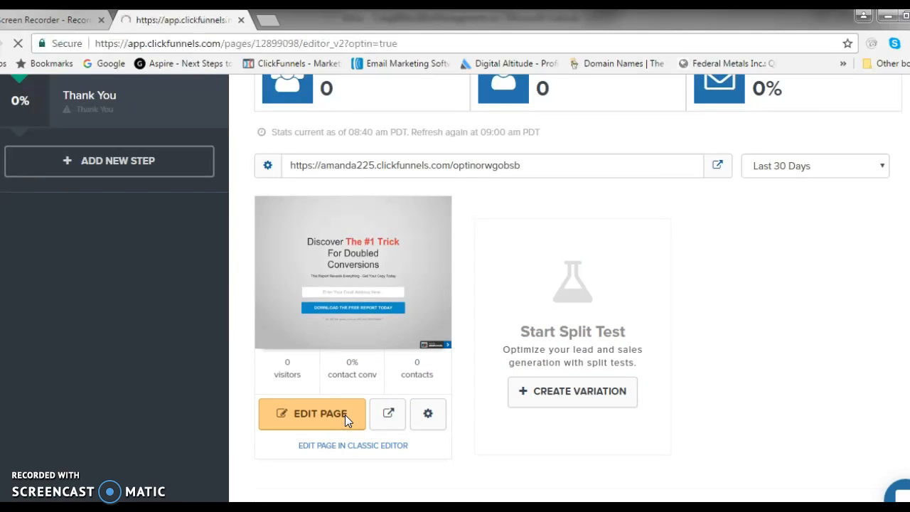
{"action": "left_click", "coordinate": [350, 418]}
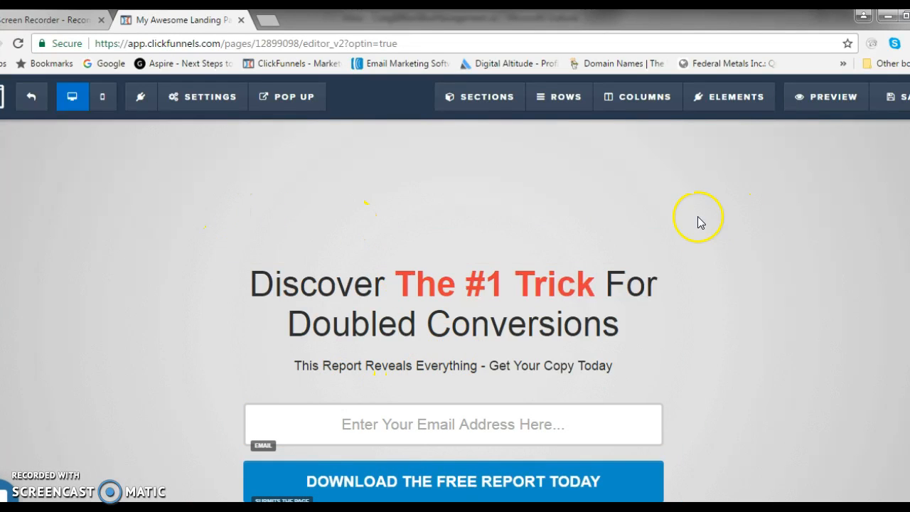
Set the main headline's bold color to the recently used dark red #b20306.
{"action": "mouse_move", "coordinate": [576, 103]}
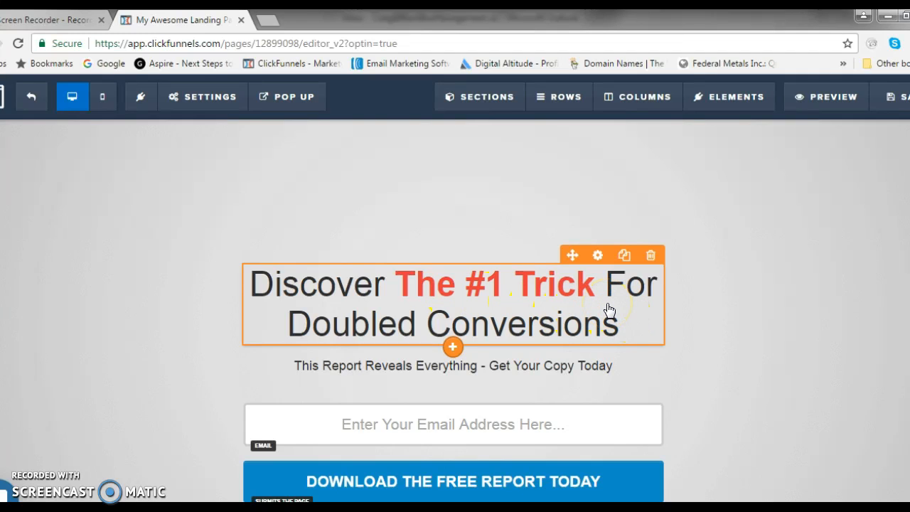
{"action": "left_click", "coordinate": [598, 256]}
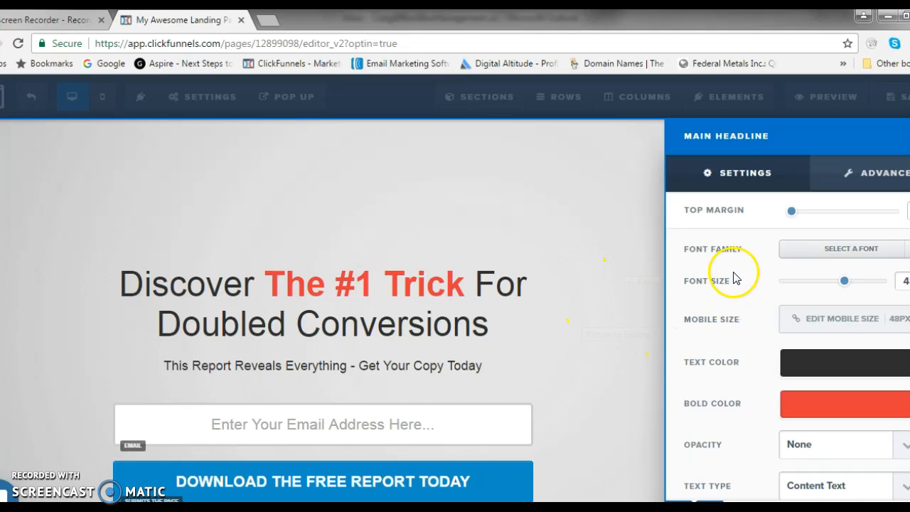
{"action": "left_click", "coordinate": [814, 412]}
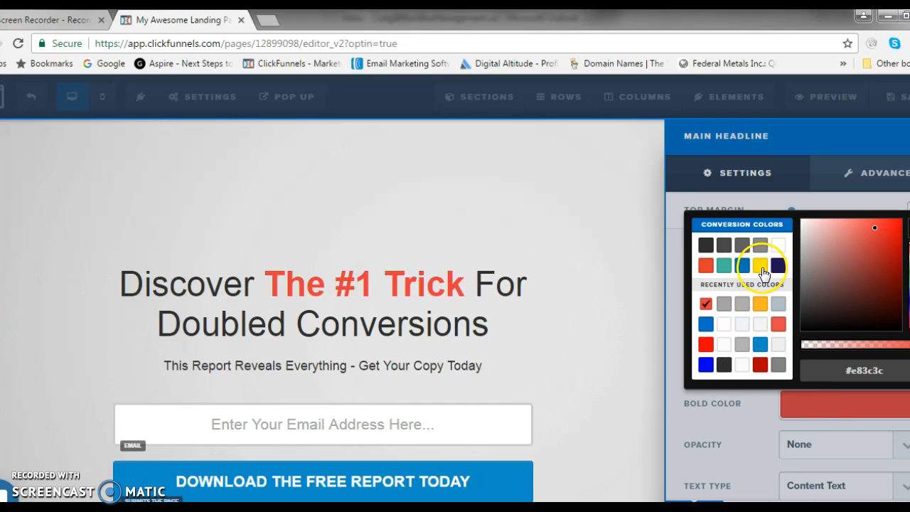
{"action": "left_click", "coordinate": [741, 267]}
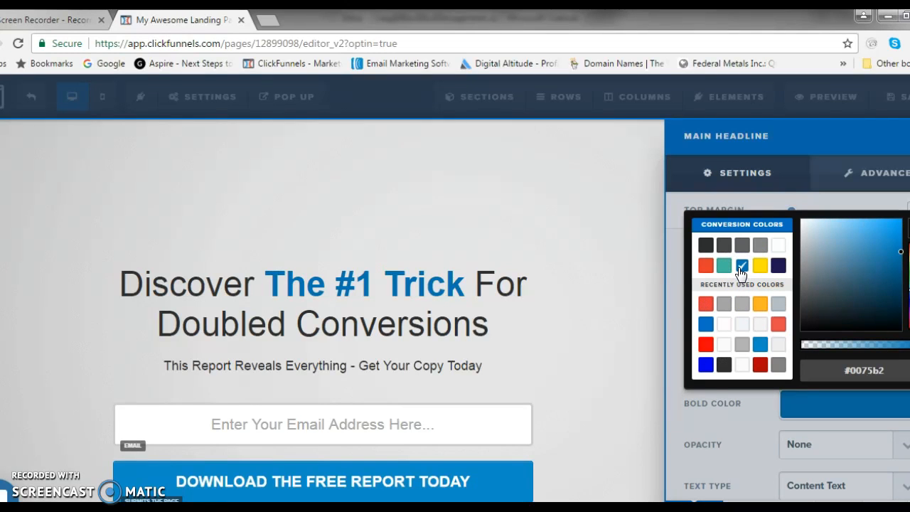
{"action": "left_click", "coordinate": [760, 365]}
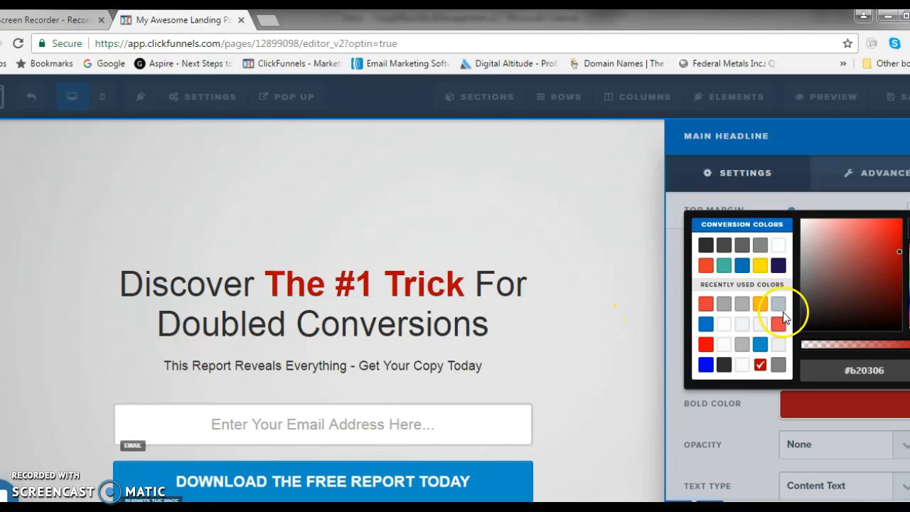
{"action": "left_click", "coordinate": [545, 245]}
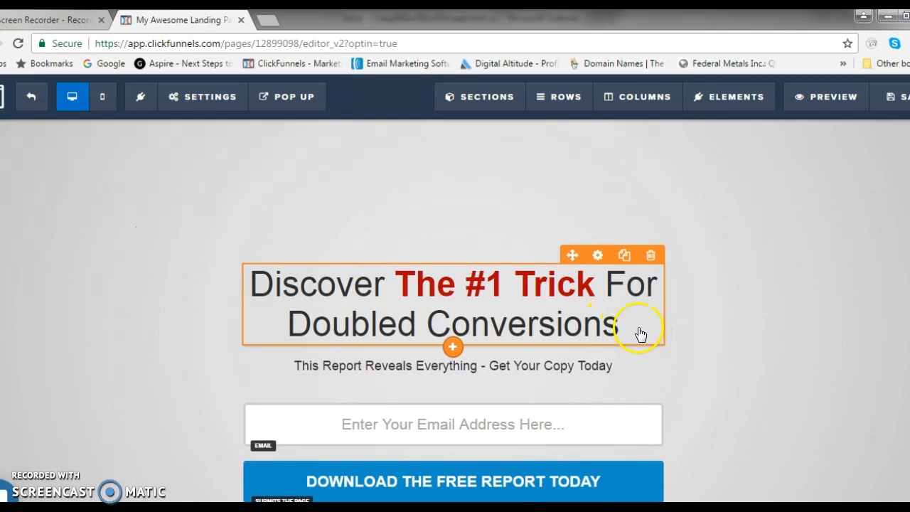
Replace the whole main headline text with "CHANGE TEXT".
{"action": "left_click", "coordinate": [640, 332]}
{"action": "left_click_drag", "start_coordinate": [637, 328], "coordinate": [251, 283]}
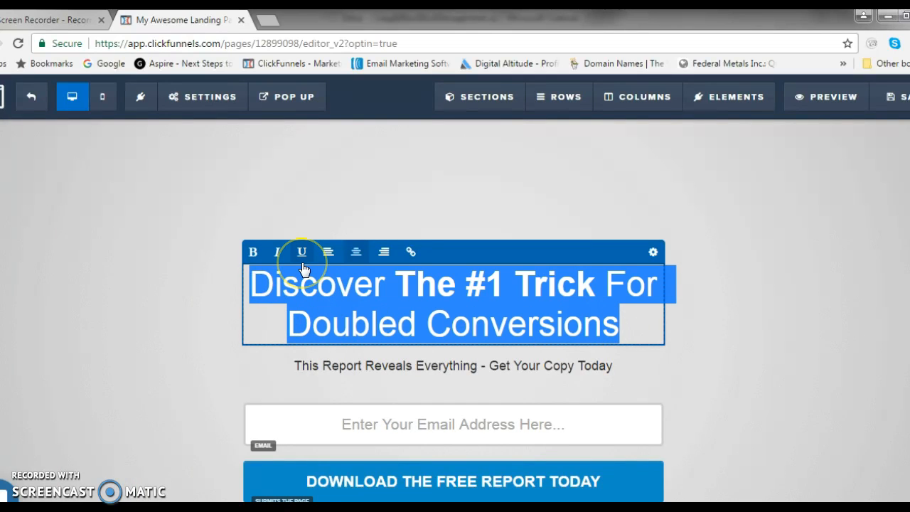
{"action": "type", "text": "CHANGE TE"}
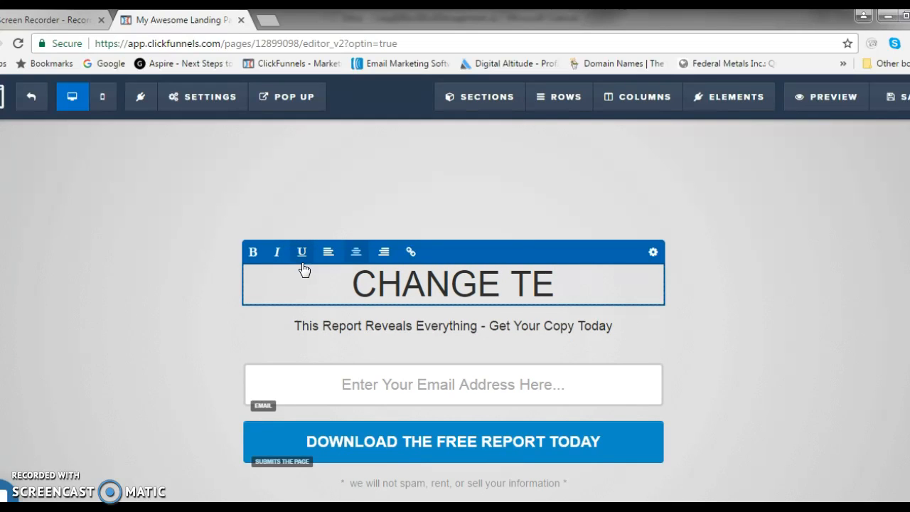
{"action": "type", "text": "XT"}
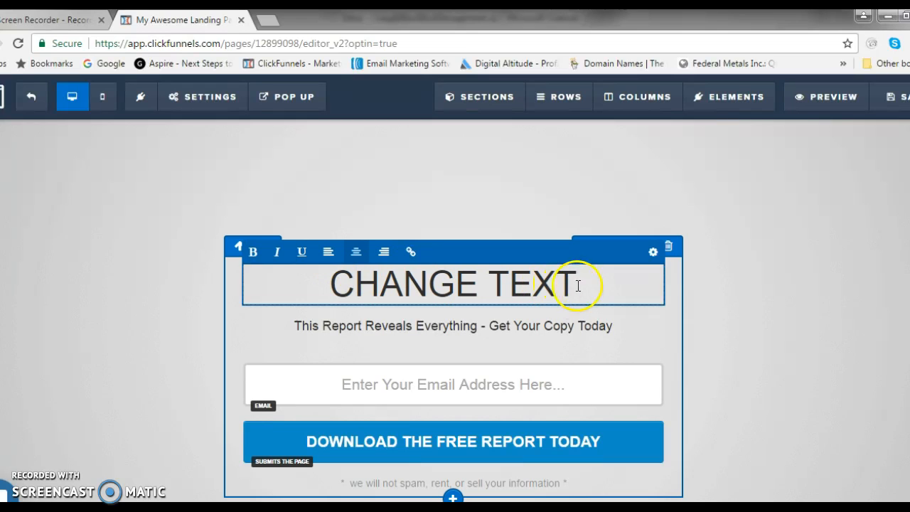
{"action": "left_click", "coordinate": [643, 326]}
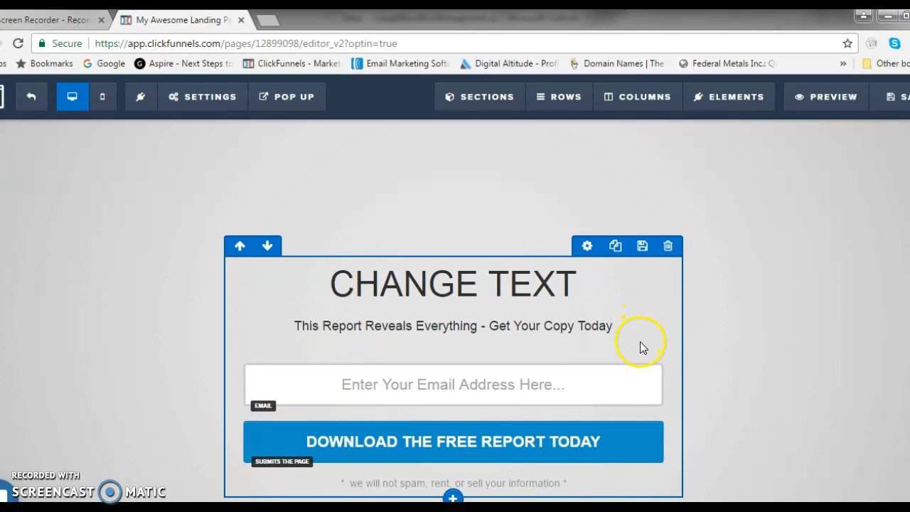
Move the sub-headline above the main headline and return it to its place below.
{"action": "left_click", "coordinate": [642, 334]}
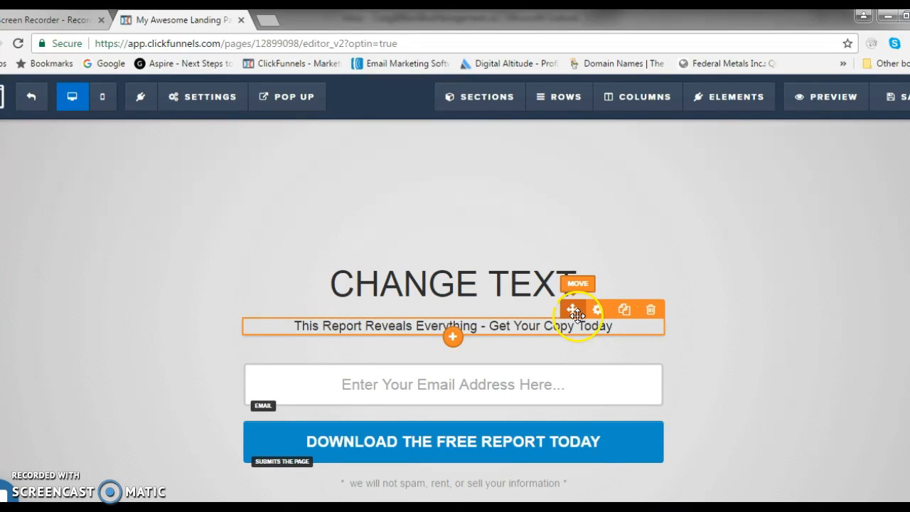
{"action": "left_click_drag", "start_coordinate": [573, 311], "coordinate": [573, 240]}
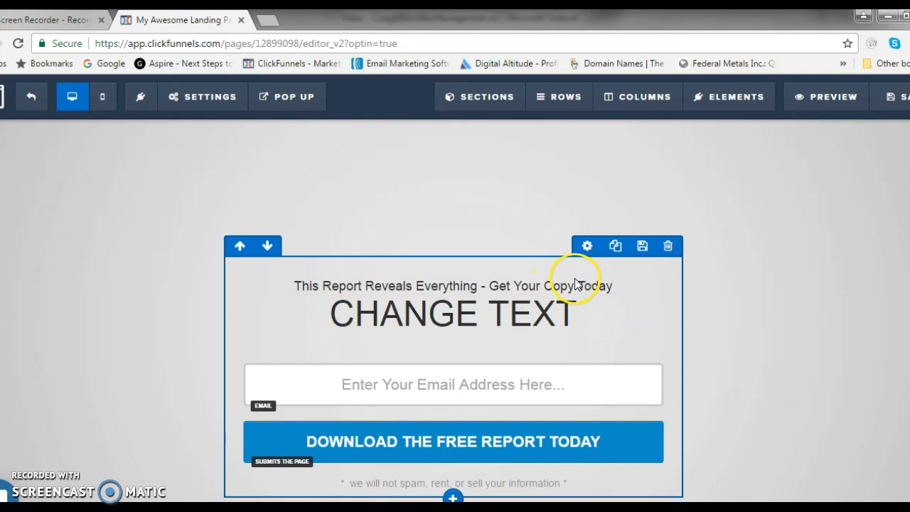
{"action": "left_click_drag", "start_coordinate": [573, 271], "coordinate": [572, 318]}
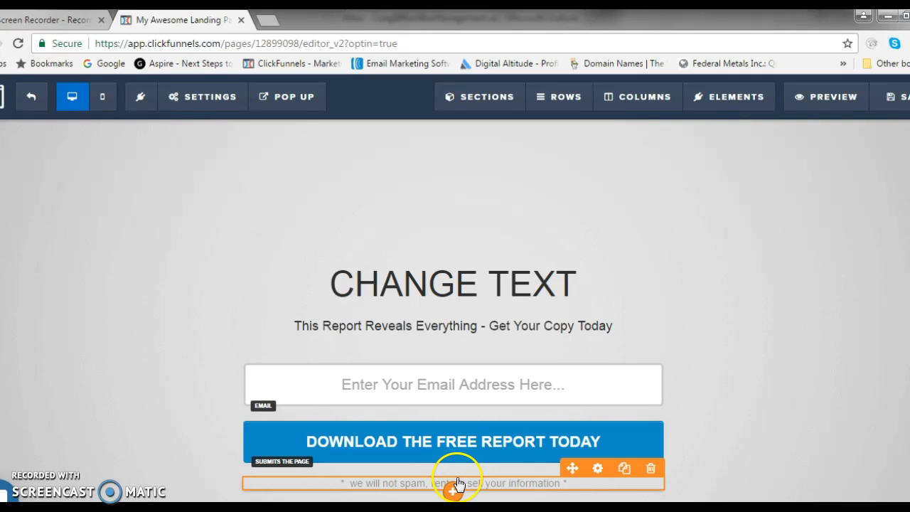
{"action": "left_click", "coordinate": [750, 314]}
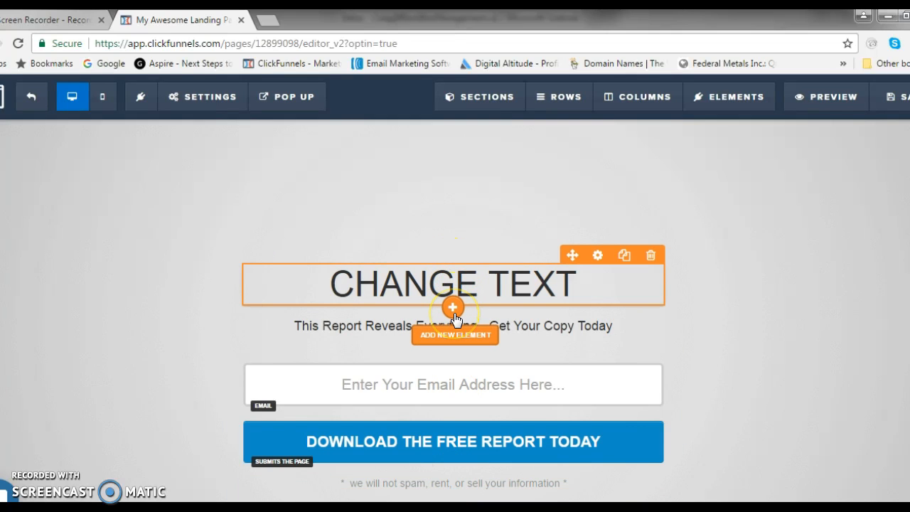
Examine the full list of elements that can be added beneath the main headline without inserting one.
{"action": "left_click", "coordinate": [454, 311]}
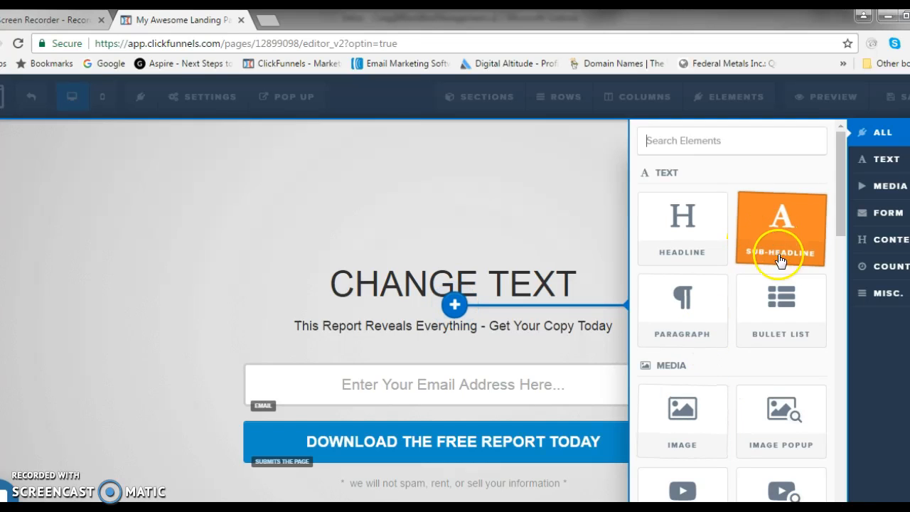
{"action": "scroll", "coordinate": [773, 319], "scroll_direction": "down", "scroll_amount": 3}
{"action": "scroll", "coordinate": [758, 331], "scroll_direction": "down", "scroll_amount": 1}
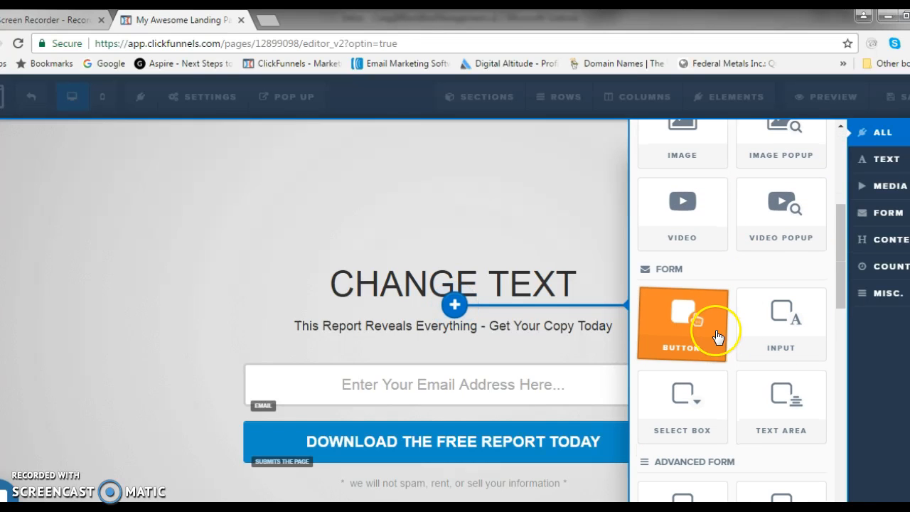
{"action": "scroll", "coordinate": [704, 334], "scroll_direction": "down", "scroll_amount": 3}
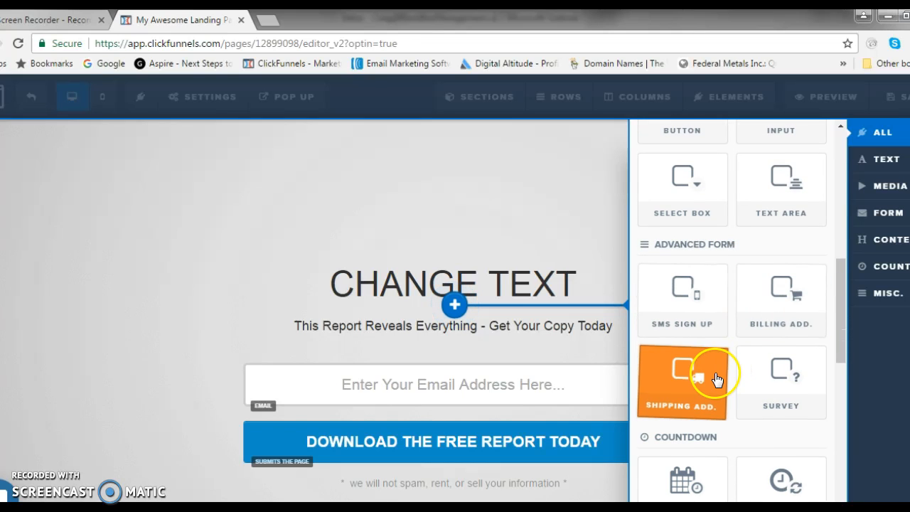
{"action": "scroll", "coordinate": [711, 374], "scroll_direction": "down", "scroll_amount": 2}
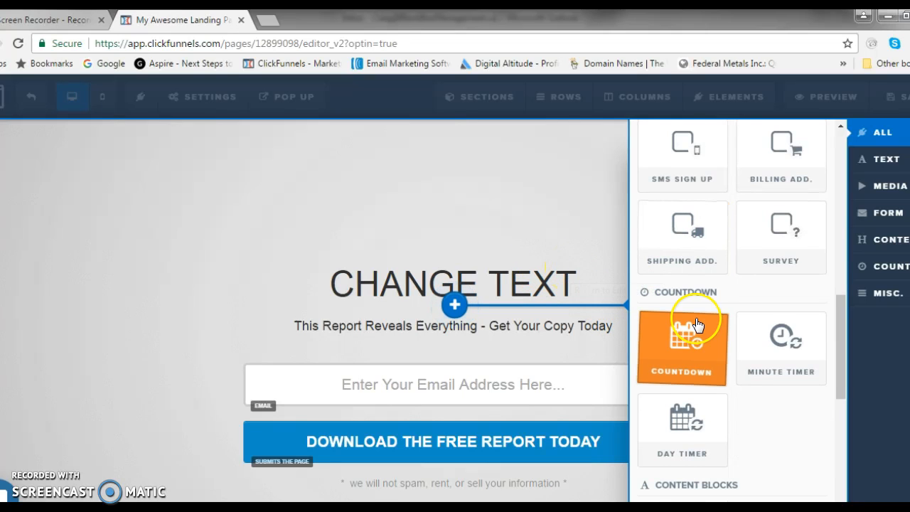
{"action": "scroll", "coordinate": [694, 316], "scroll_direction": "down", "scroll_amount": 1}
{"action": "scroll", "coordinate": [697, 323], "scroll_direction": "down", "scroll_amount": 2}
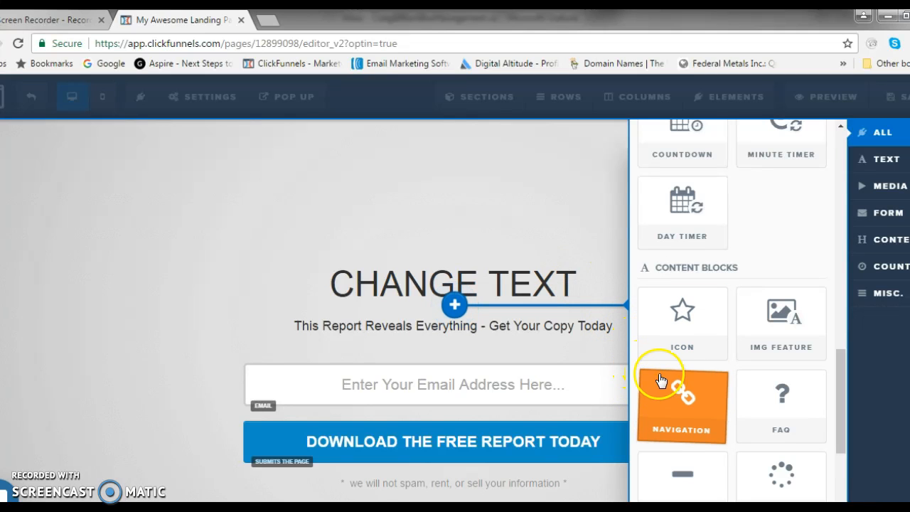
{"action": "scroll", "coordinate": [655, 377], "scroll_direction": "down", "scroll_amount": 2}
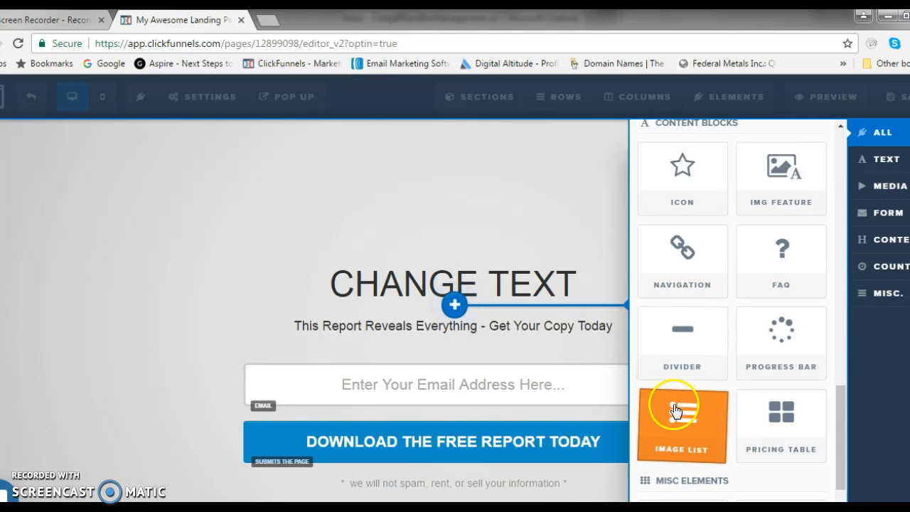
{"action": "scroll", "coordinate": [676, 406], "scroll_direction": "down", "scroll_amount": 2}
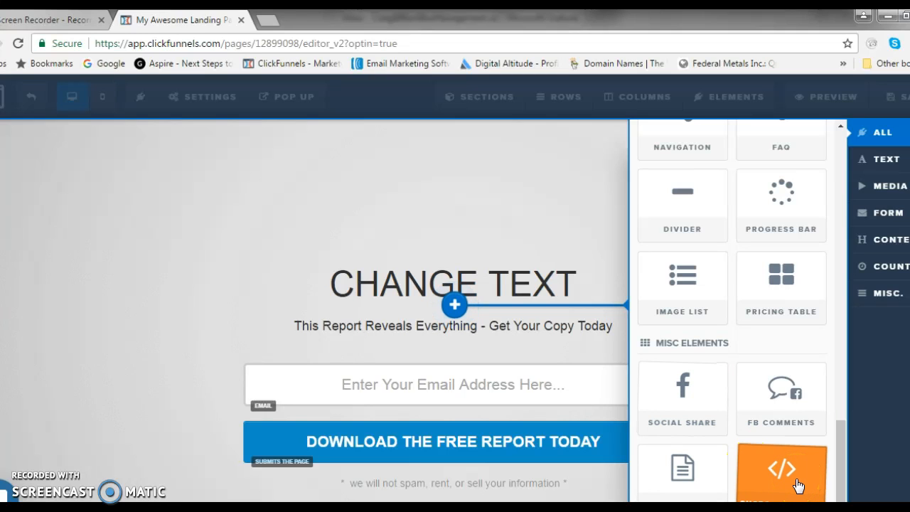
{"action": "left_click", "coordinate": [403, 228]}
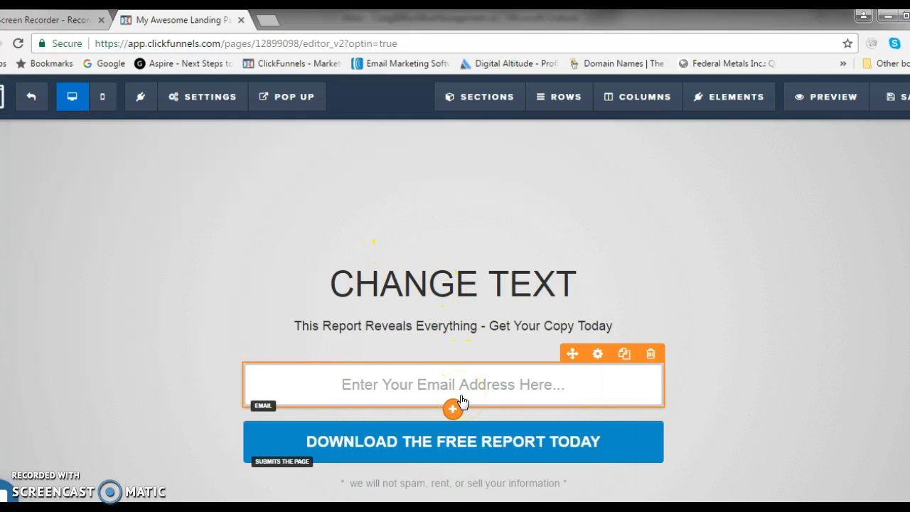
{"action": "left_click", "coordinate": [454, 399]}
Connect the page's email integration to get response with the Add To Campaign action and the insta_ig list.
{"action": "left_click", "coordinate": [229, 102]}
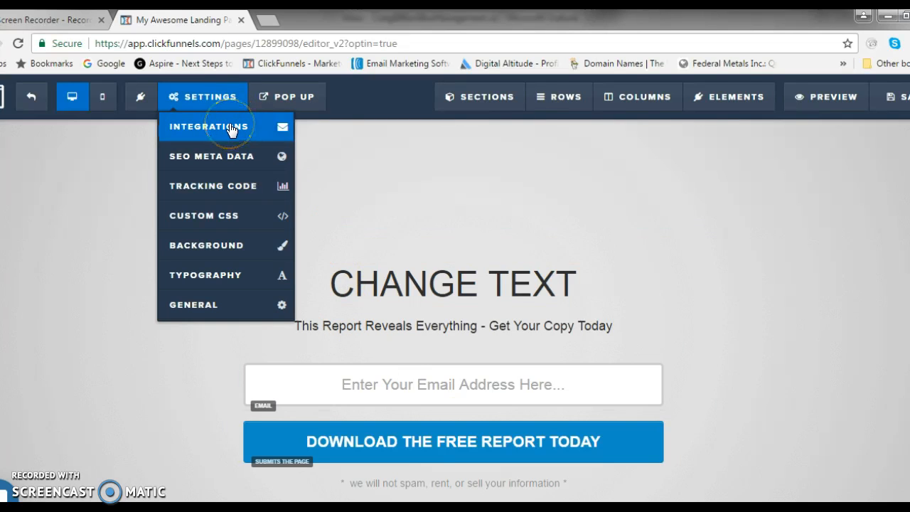
{"action": "left_click", "coordinate": [230, 129]}
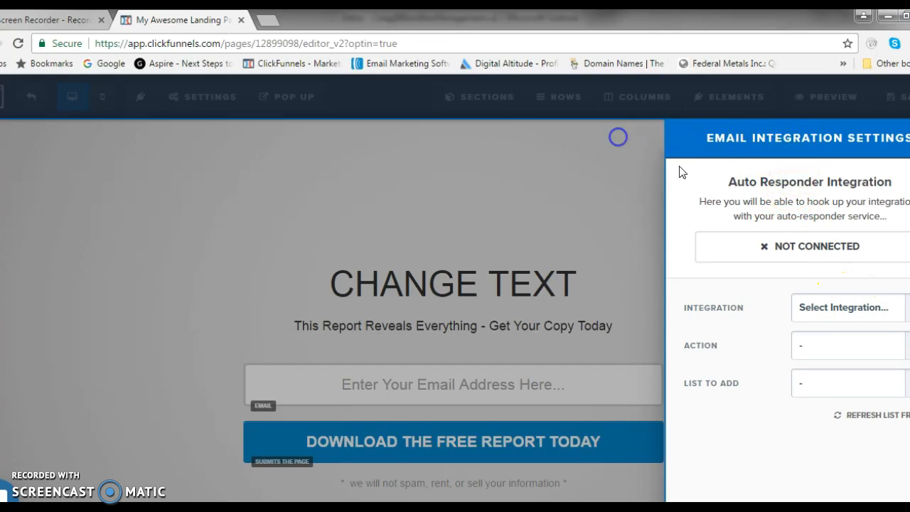
{"action": "left_click", "coordinate": [834, 313]}
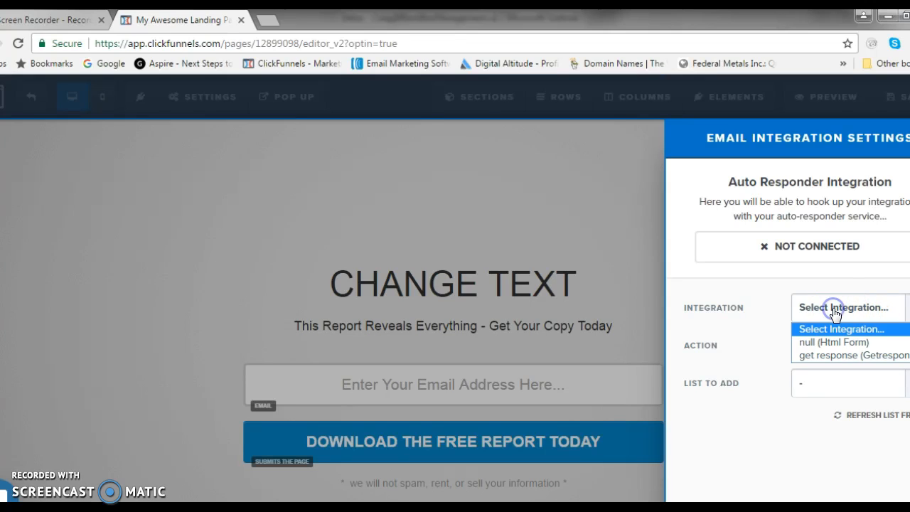
{"action": "left_click", "coordinate": [836, 353]}
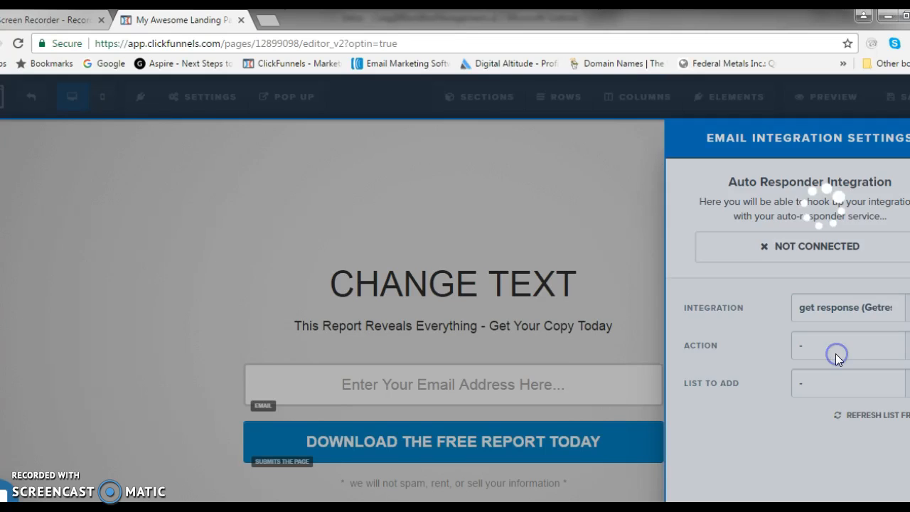
{"action": "left_click", "coordinate": [823, 332]}
{"action": "left_click", "coordinate": [818, 345]}
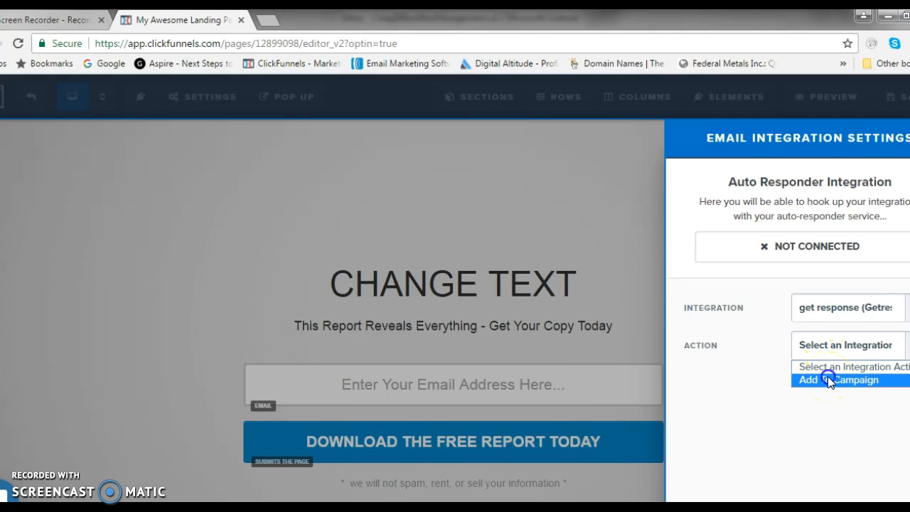
{"action": "left_click", "coordinate": [828, 380]}
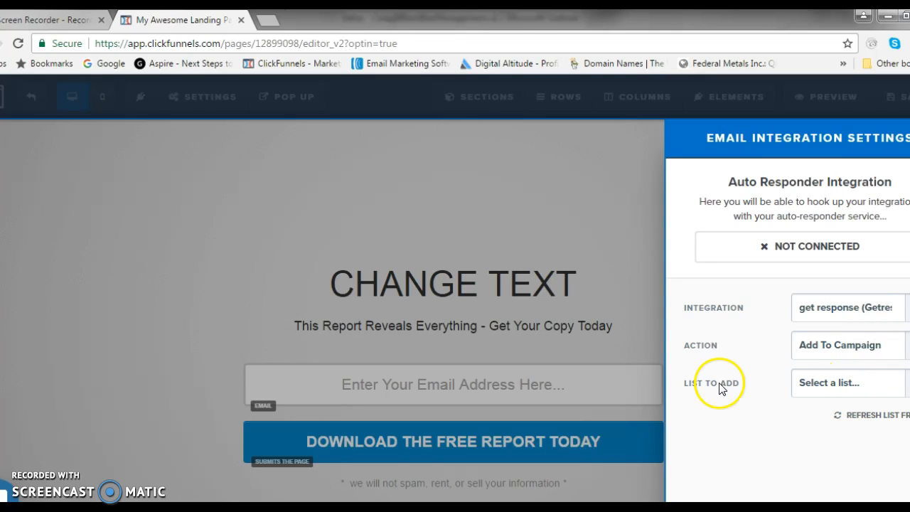
{"action": "left_click", "coordinate": [818, 385]}
{"action": "left_click", "coordinate": [807, 384]}
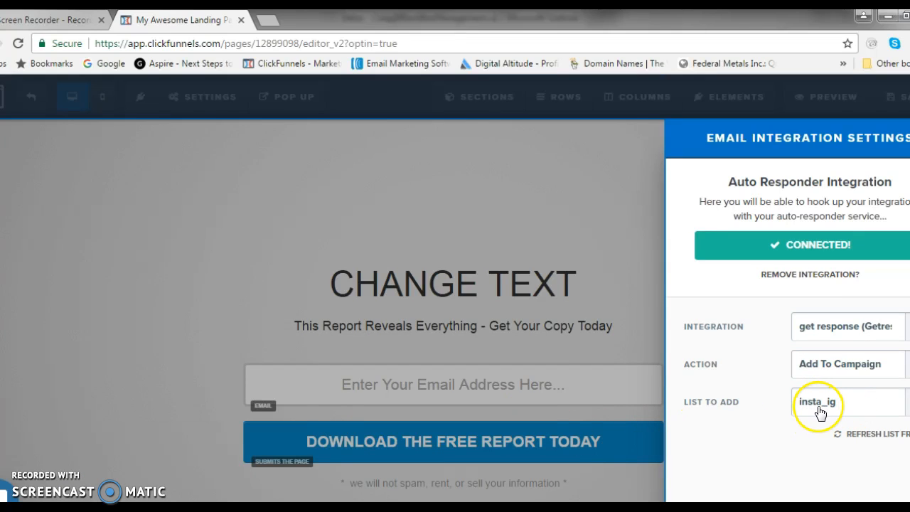
{"action": "left_click", "coordinate": [534, 166]}
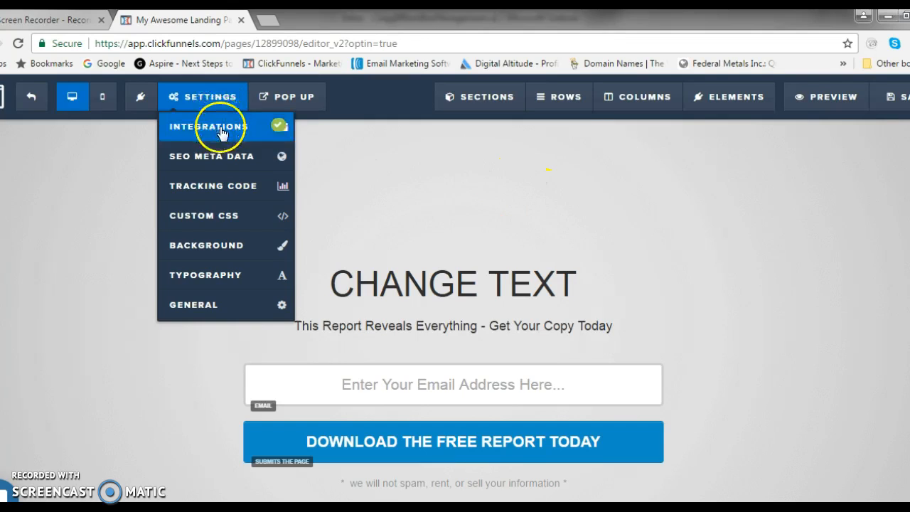
Set the page's SEO title to "anything that you want".
{"action": "mouse_move", "coordinate": [192, 110]}
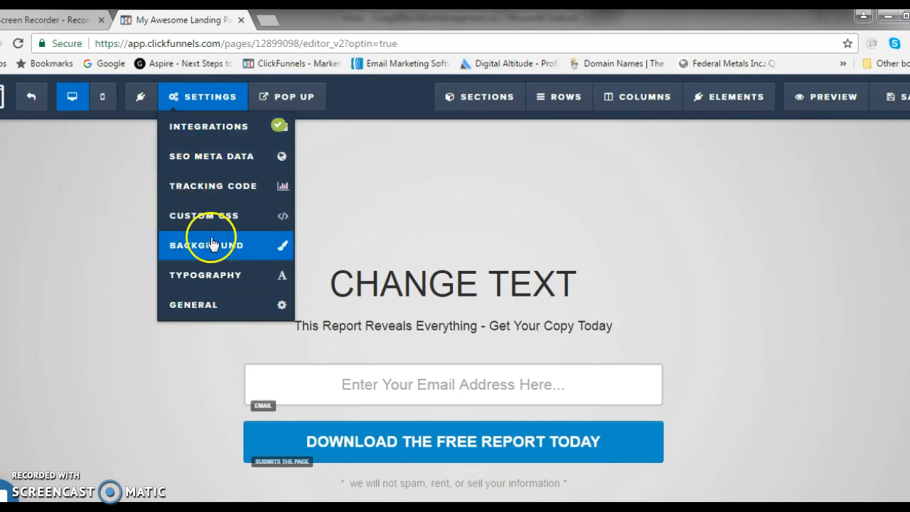
{"action": "left_click", "coordinate": [238, 316]}
{"action": "left_click", "coordinate": [238, 313]}
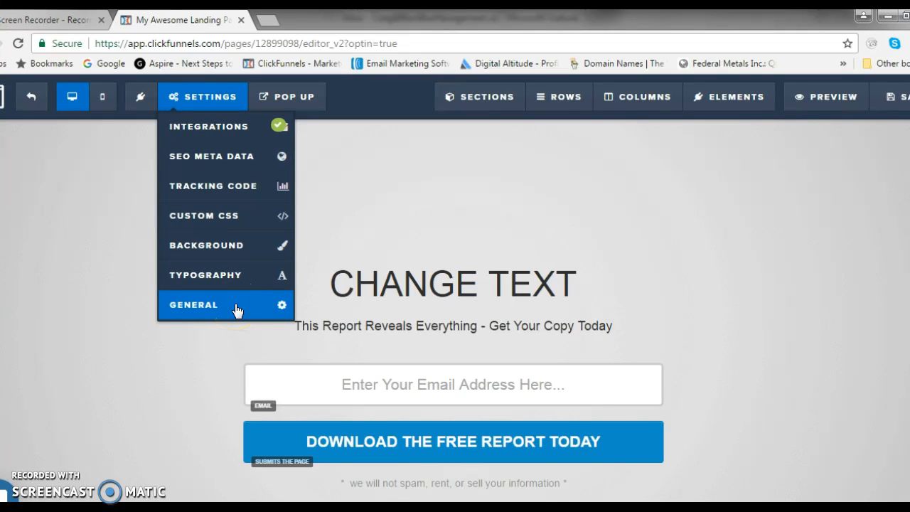
{"action": "left_click", "coordinate": [229, 157]}
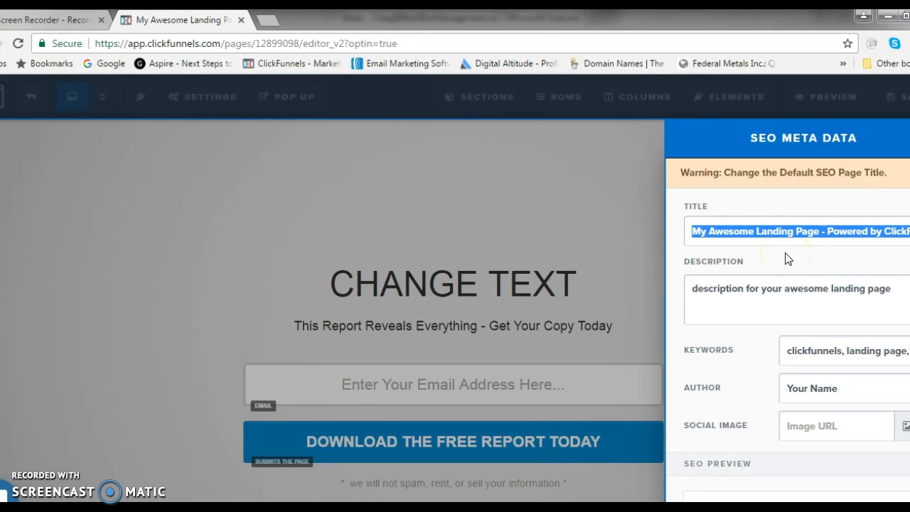
{"action": "type", "text": "any"}
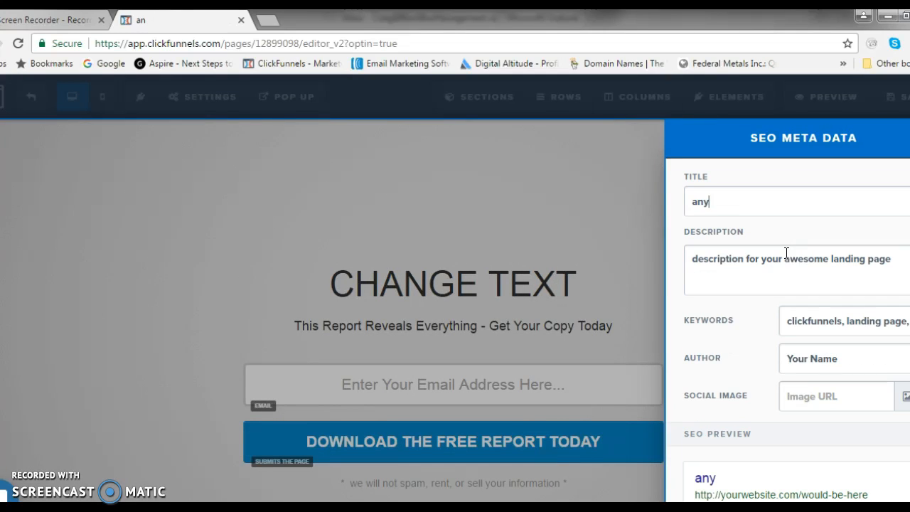
{"action": "type", "text": "thing that you want"}
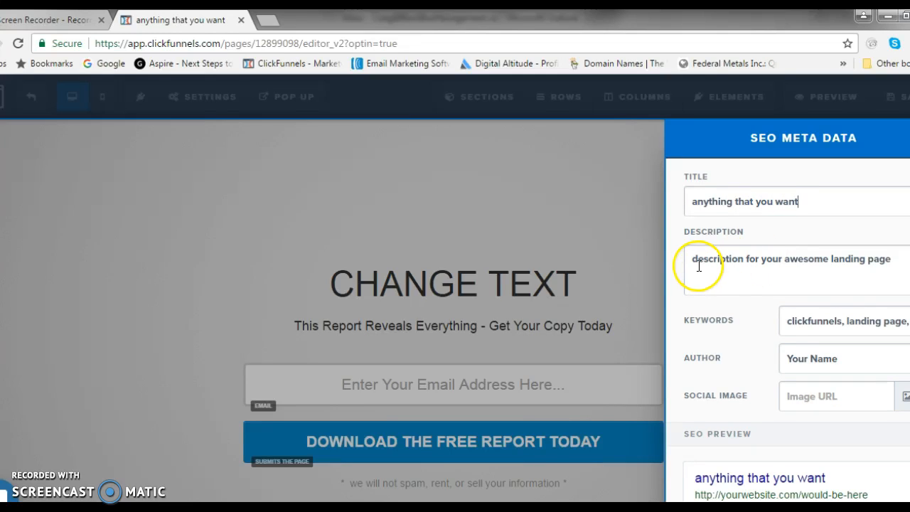
Set the SEO description to "any you description that you want" and the keywords to "keywords go here".
{"action": "left_click_drag", "start_coordinate": [690, 261], "coordinate": [882, 260]}
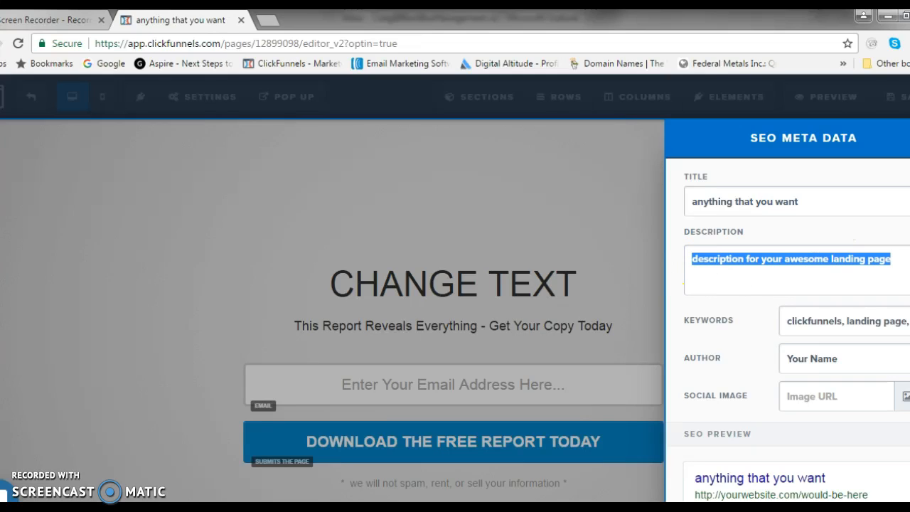
{"action": "type", "text": "any you description that you want"}
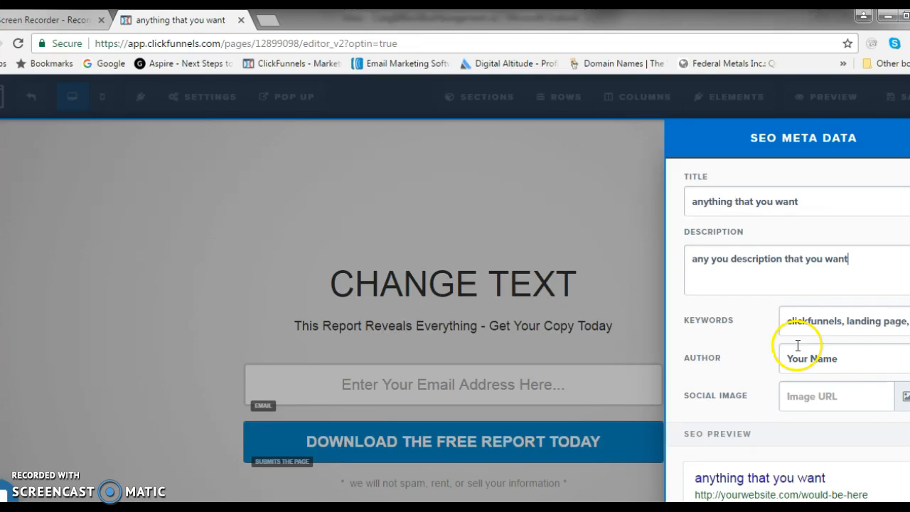
{"action": "left_click_drag", "start_coordinate": [786, 321], "coordinate": [909, 322]}
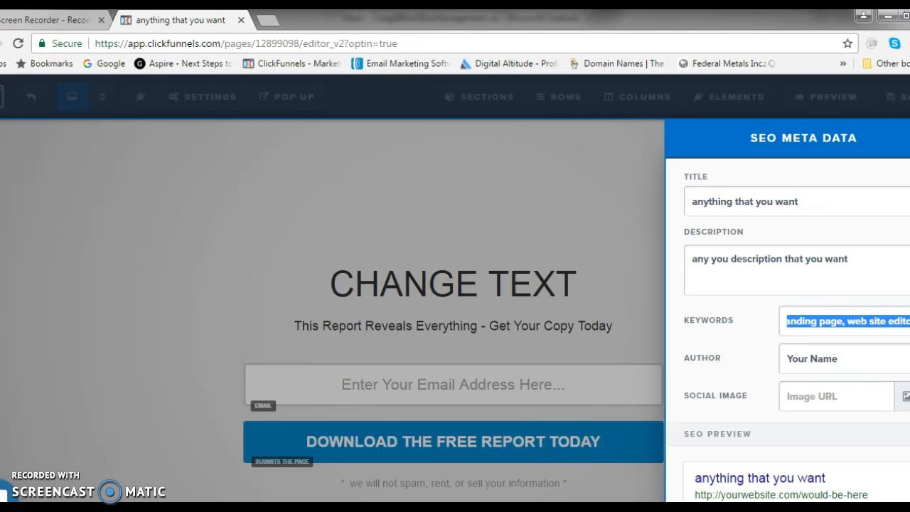
{"action": "type", "text": "keywords go here"}
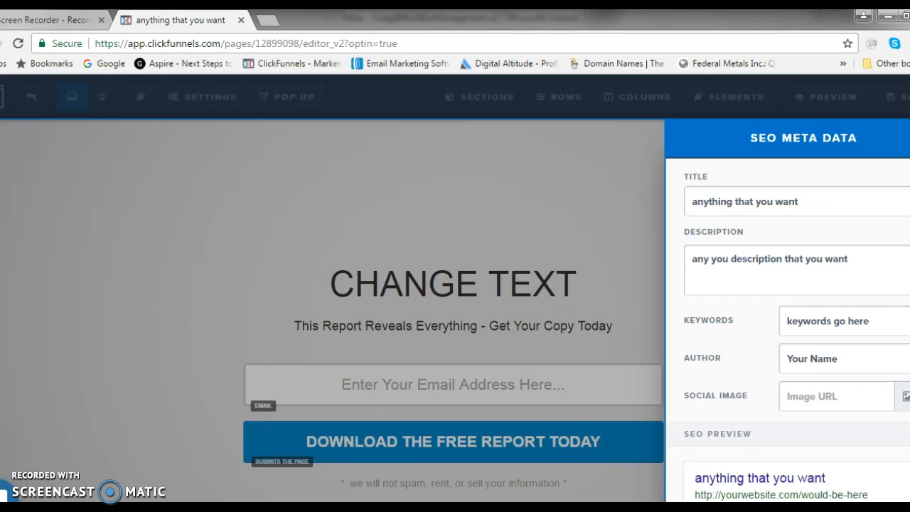
{"action": "left_click", "coordinate": [582, 211]}
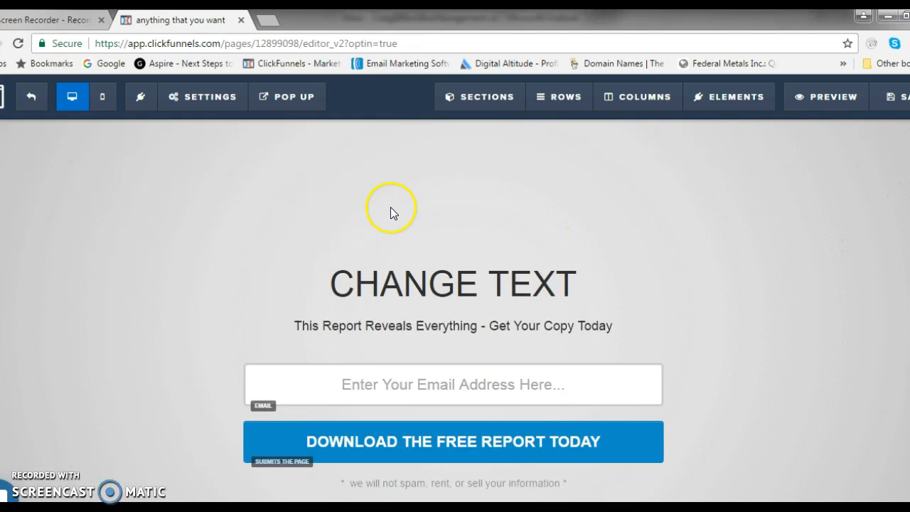
Change the sign-up button's text to "get access now".
{"action": "left_click", "coordinate": [203, 97]}
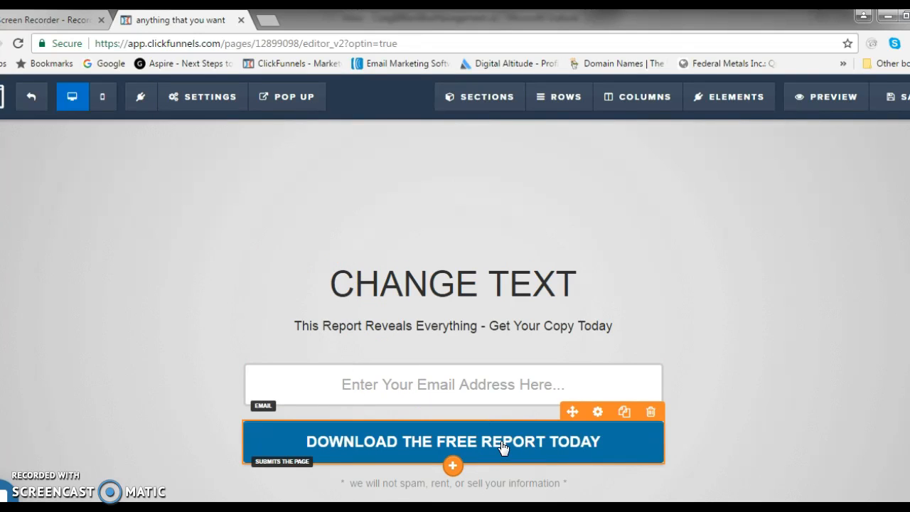
{"action": "left_click", "coordinate": [603, 420]}
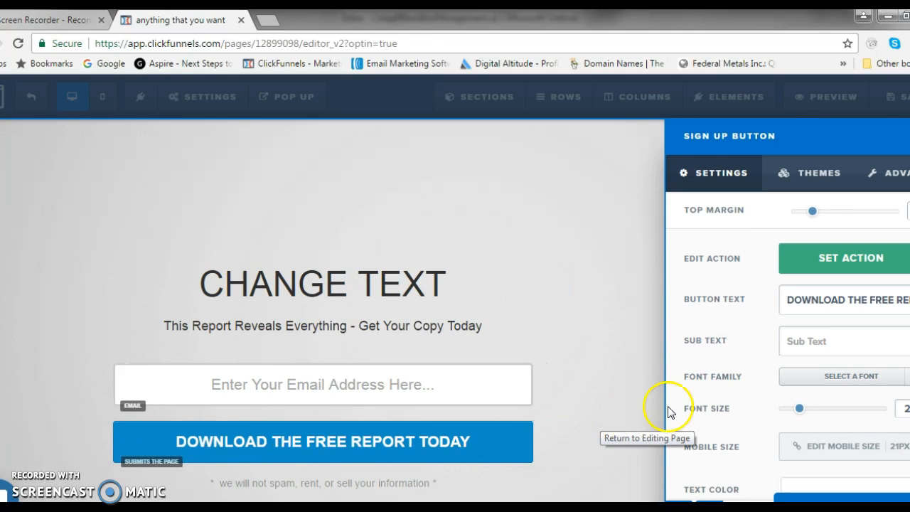
{"action": "left_click_drag", "start_coordinate": [768, 300], "coordinate": [909, 300]}
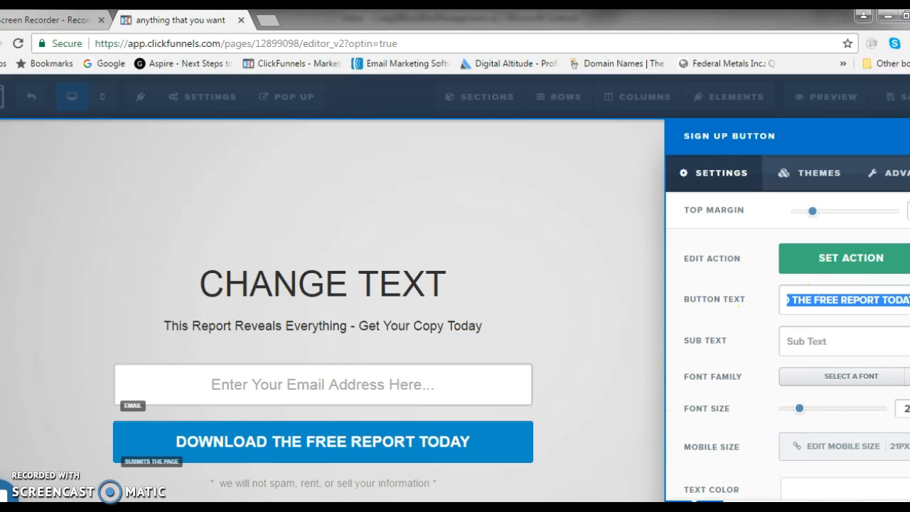
{"action": "type", "text": "get "}
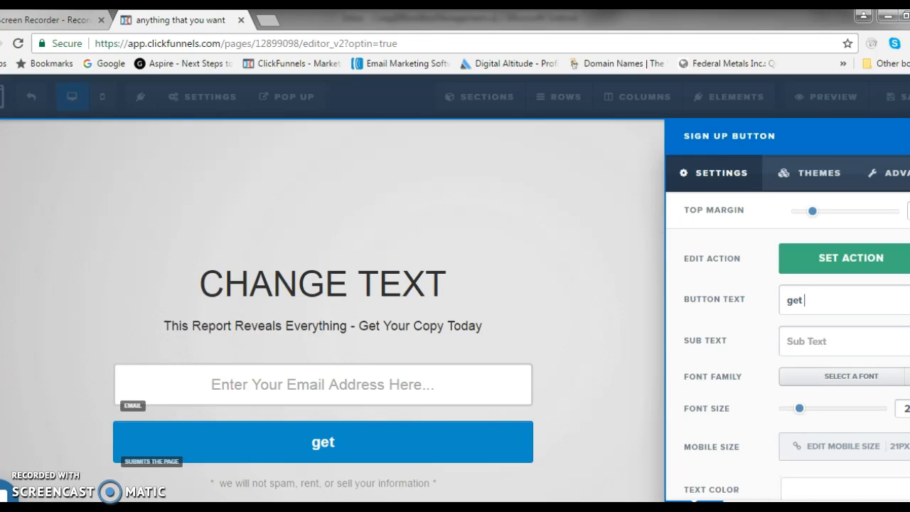
{"action": "type", "text": "access now"}
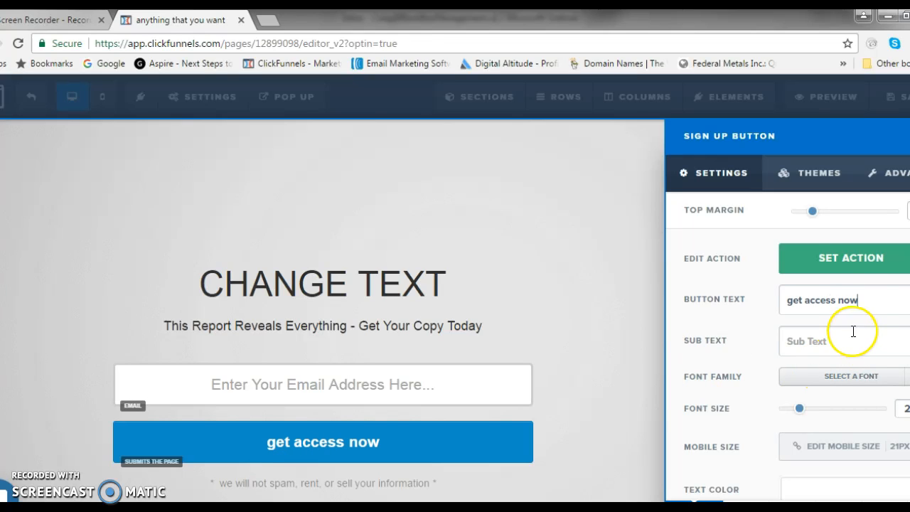
Switch the sign-up button's action to Go To Next Step In Funnel and back to Submit The Form / Page.
{"action": "left_click", "coordinate": [793, 261]}
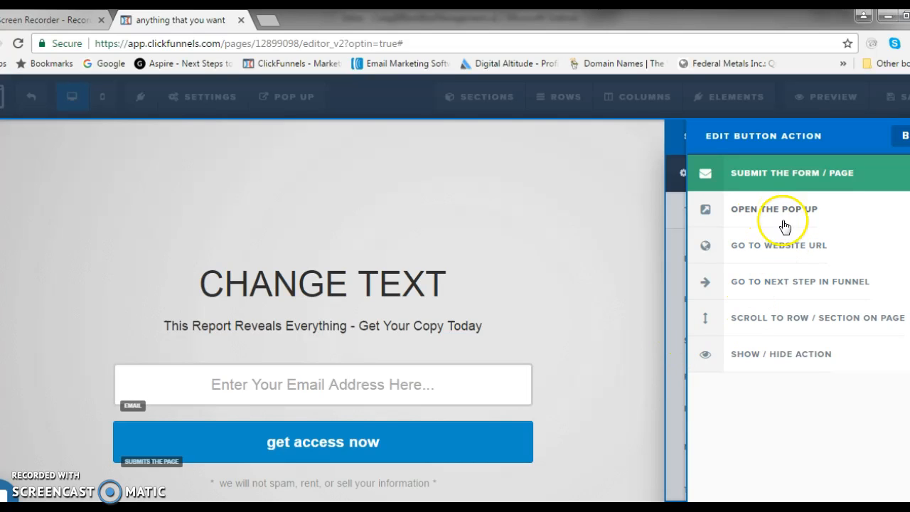
{"action": "left_click", "coordinate": [779, 285]}
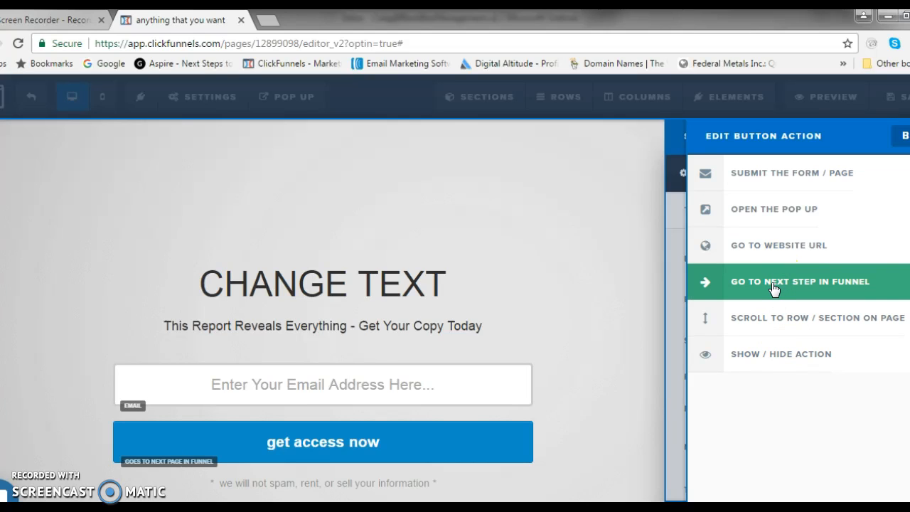
{"action": "left_click", "coordinate": [778, 177]}
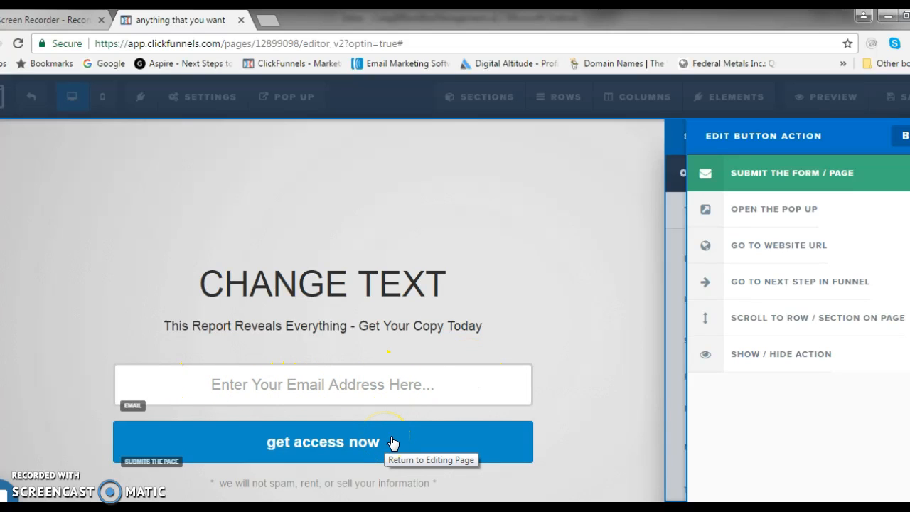
{"action": "left_click", "coordinate": [578, 255]}
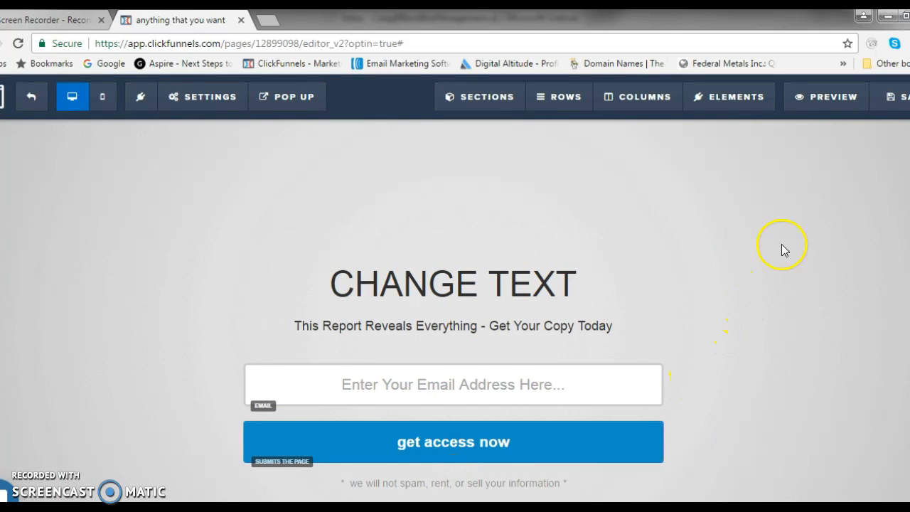
Save the optin page and return to the testfunnel overview.
{"action": "left_click", "coordinate": [891, 105]}
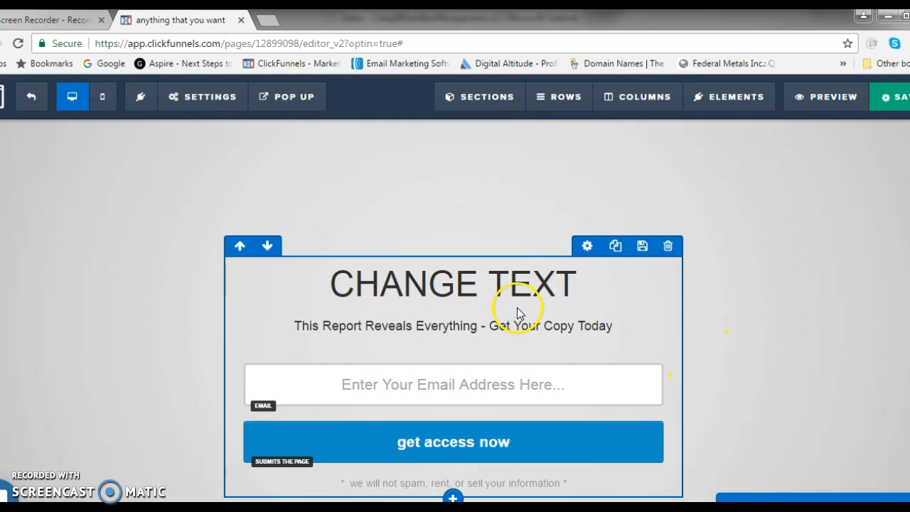
{"action": "left_click", "coordinate": [34, 97]}
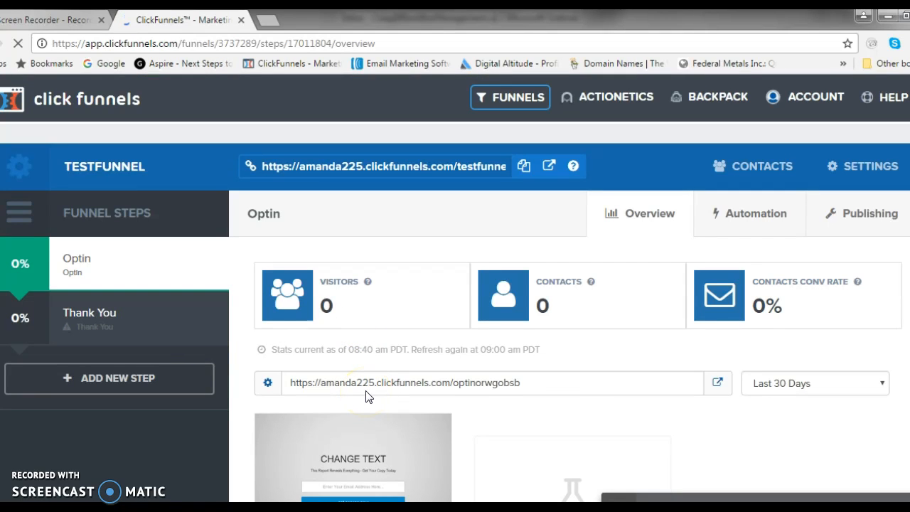
{"action": "scroll", "coordinate": [367, 386], "scroll_direction": "down", "scroll_amount": 2}
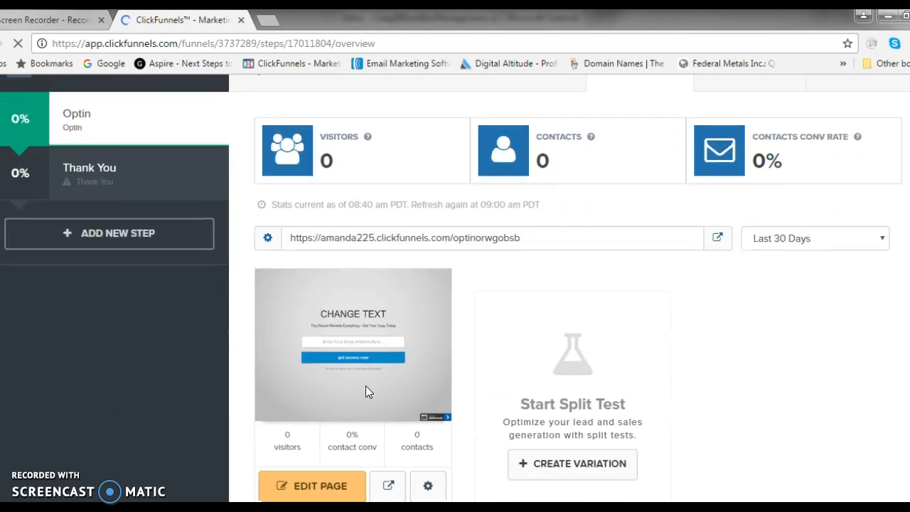
Apply the Blank Thank You Page template to the funnel's Thank You step.
{"action": "left_click", "coordinate": [125, 175]}
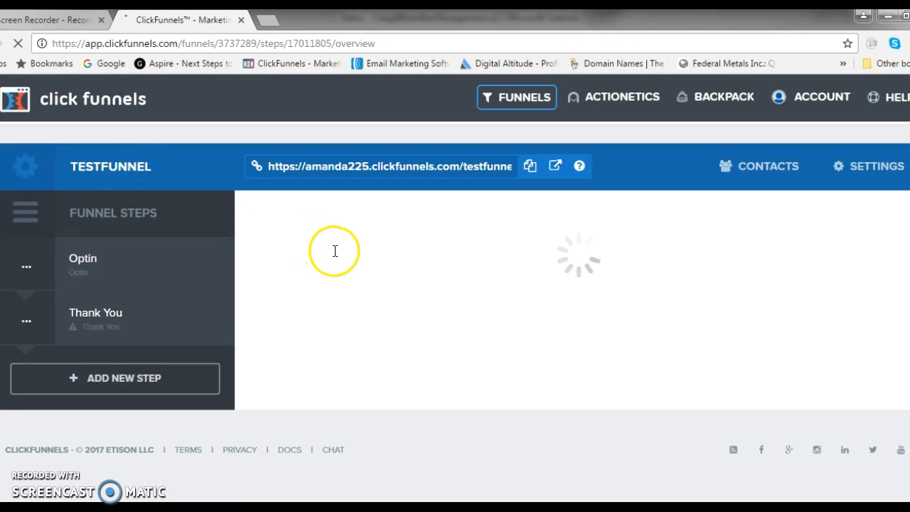
{"action": "scroll", "coordinate": [400, 270], "scroll_direction": "down", "scroll_amount": 2}
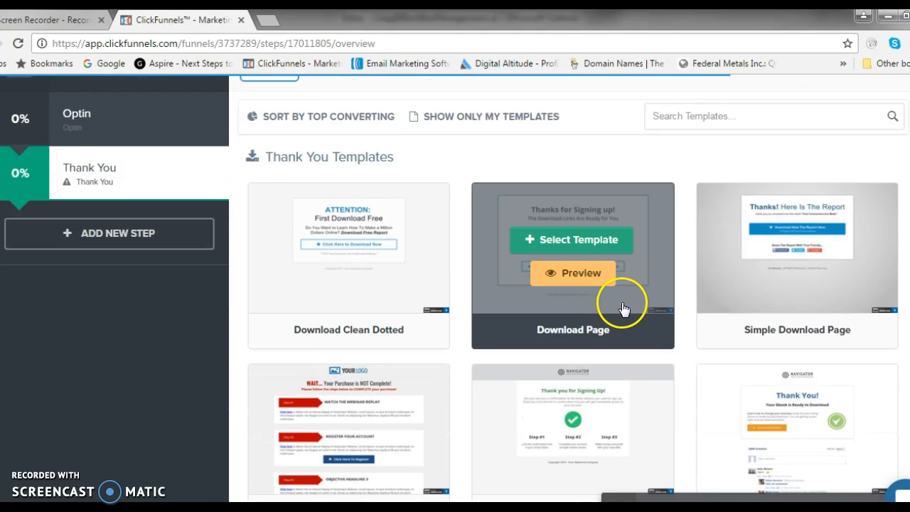
{"action": "scroll", "coordinate": [623, 308], "scroll_direction": "down", "scroll_amount": 1}
{"action": "scroll", "coordinate": [498, 299], "scroll_direction": "down", "scroll_amount": 1}
{"action": "scroll", "coordinate": [522, 392], "scroll_direction": "down", "scroll_amount": 2}
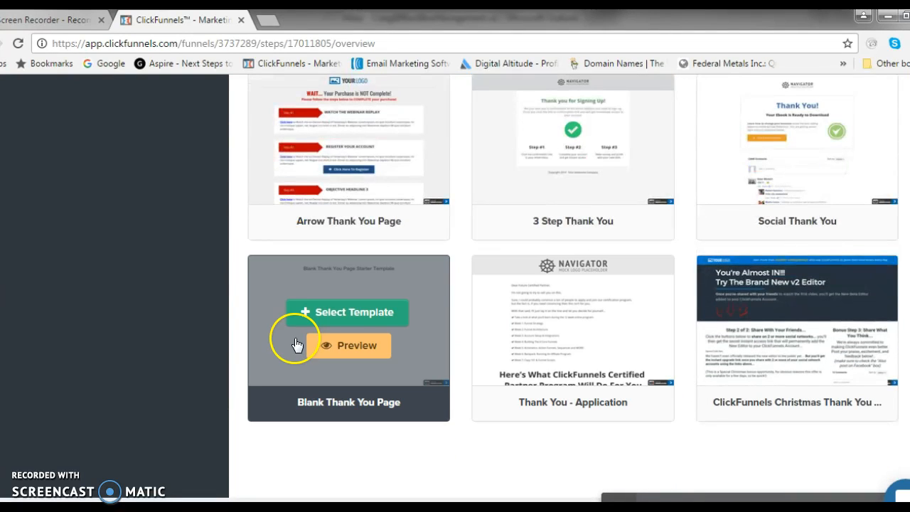
{"action": "left_click", "coordinate": [355, 317]}
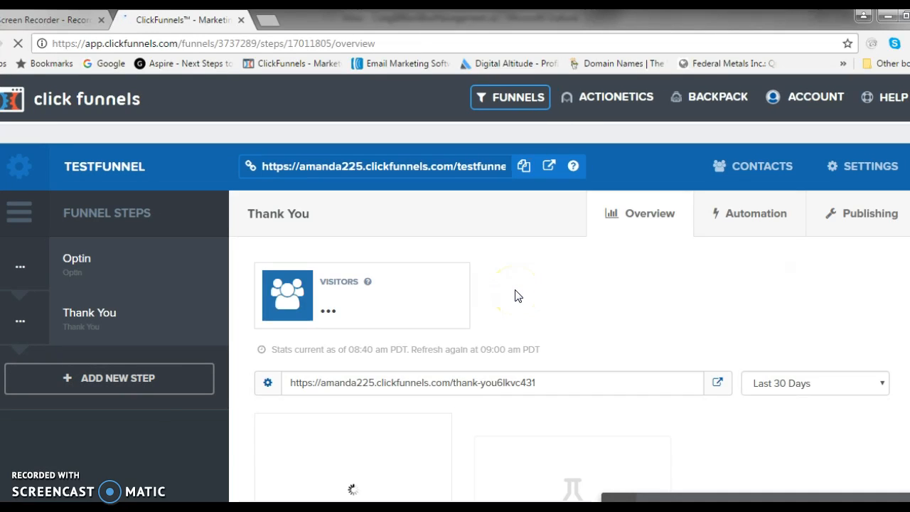
Open the Thank You page in the page editor.
{"action": "scroll", "coordinate": [517, 296], "scroll_direction": "down", "scroll_amount": 1}
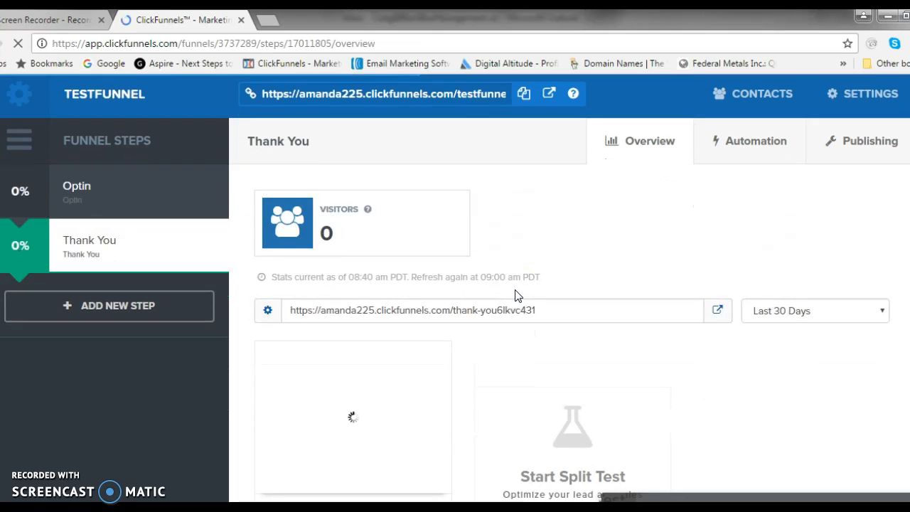
{"action": "scroll", "coordinate": [512, 293], "scroll_direction": "down", "scroll_amount": 1}
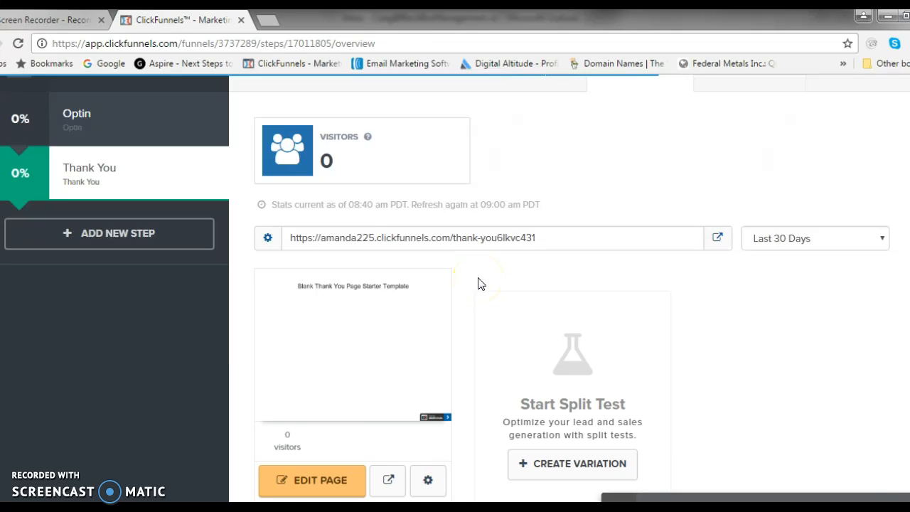
{"action": "scroll", "coordinate": [479, 284], "scroll_direction": "down", "scroll_amount": 1}
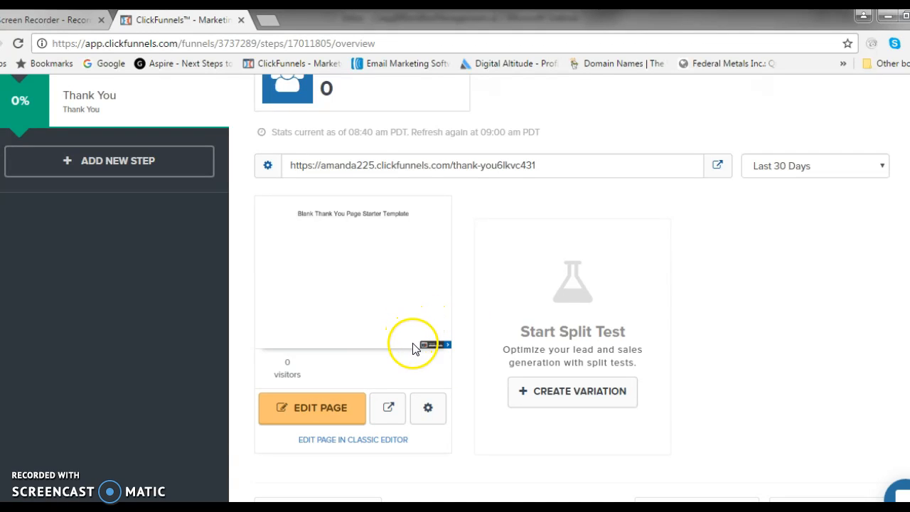
{"action": "left_click", "coordinate": [318, 412]}
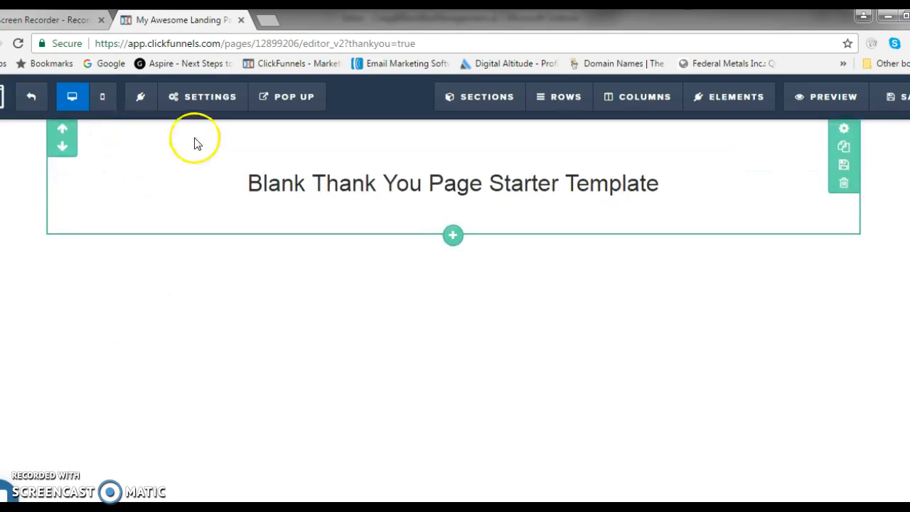
Set the affiliate badge to Hide in the Thank You page's general settings.
{"action": "left_click", "coordinate": [214, 106]}
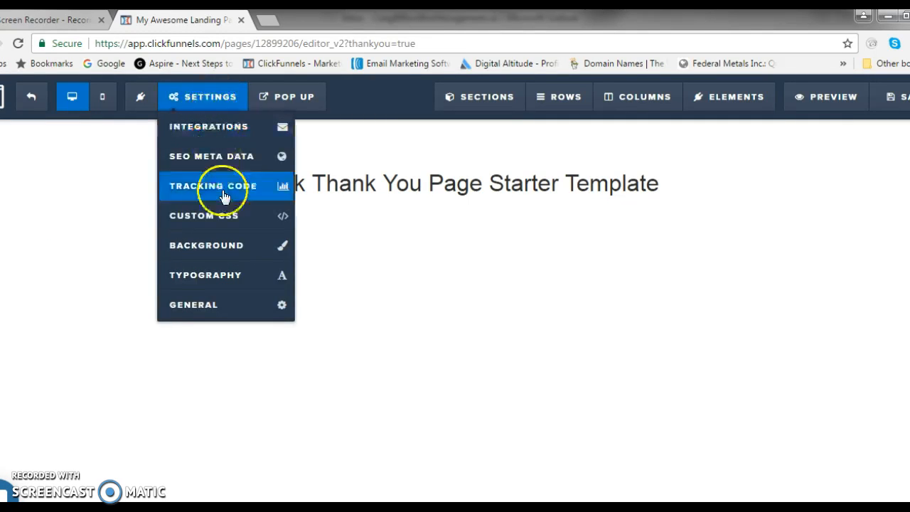
{"action": "left_click", "coordinate": [227, 306]}
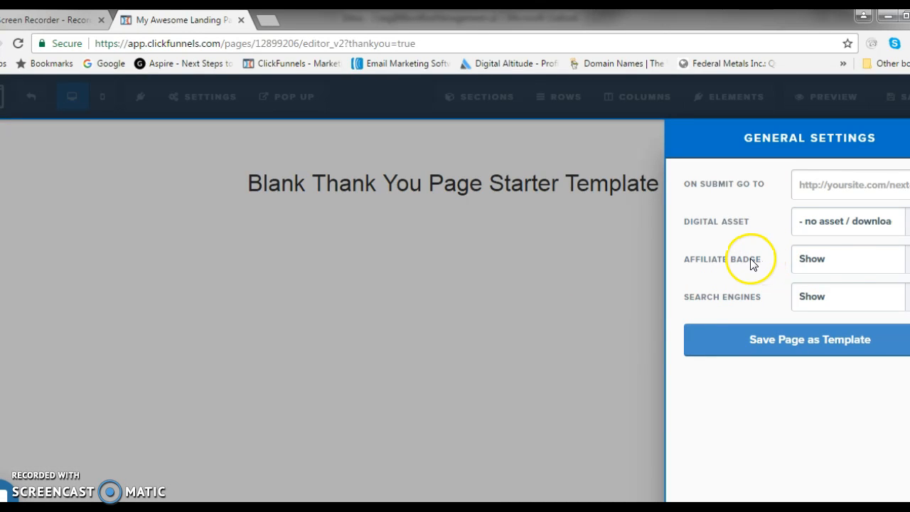
{"action": "left_click", "coordinate": [851, 263]}
{"action": "left_click", "coordinate": [852, 282]}
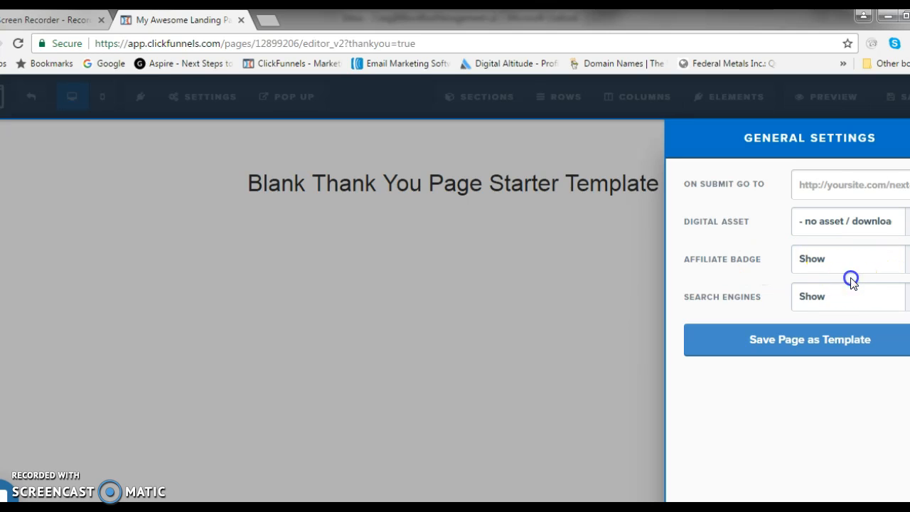
{"action": "left_click", "coordinate": [550, 288]}
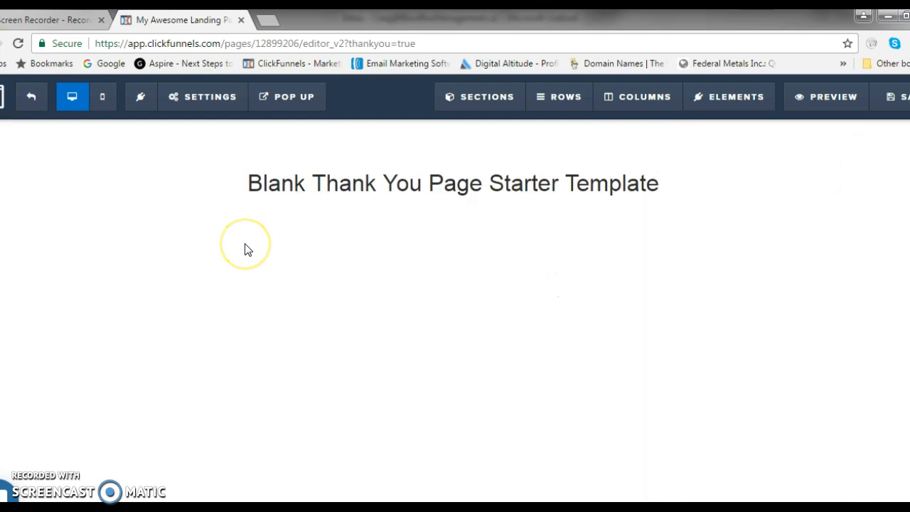
Replace the Thank You page's headline with "CHANGE HEADLINE".
{"action": "left_click", "coordinate": [676, 186]}
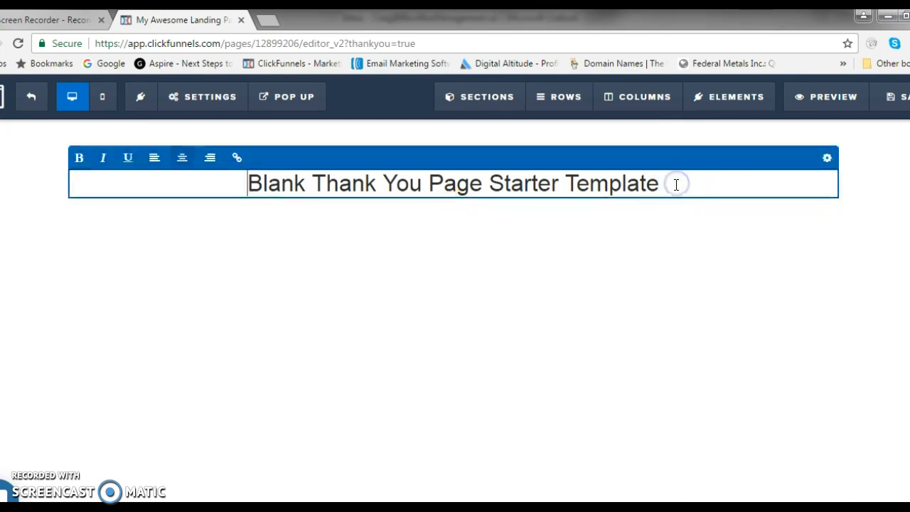
{"action": "left_click_drag", "start_coordinate": [676, 184], "coordinate": [200, 186]}
{"action": "type", "text": "CHAN"}
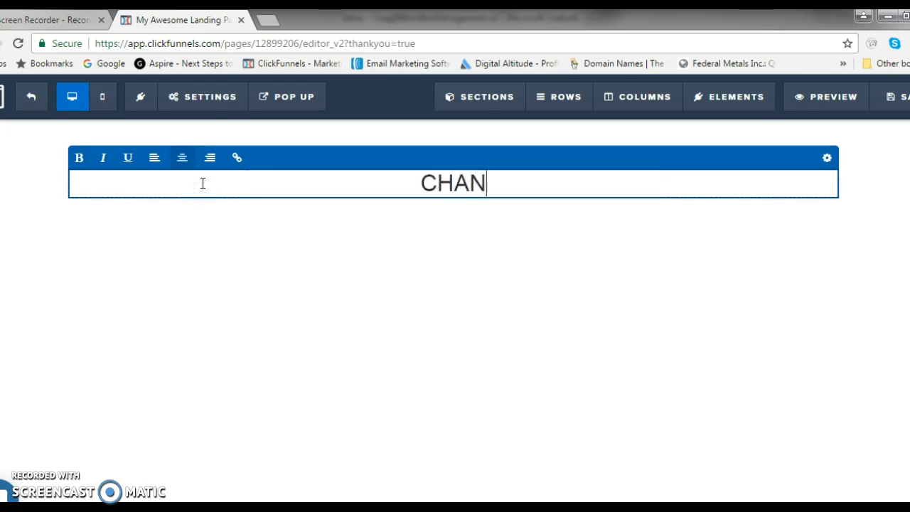
{"action": "type", "text": "GE HEADLINE"}
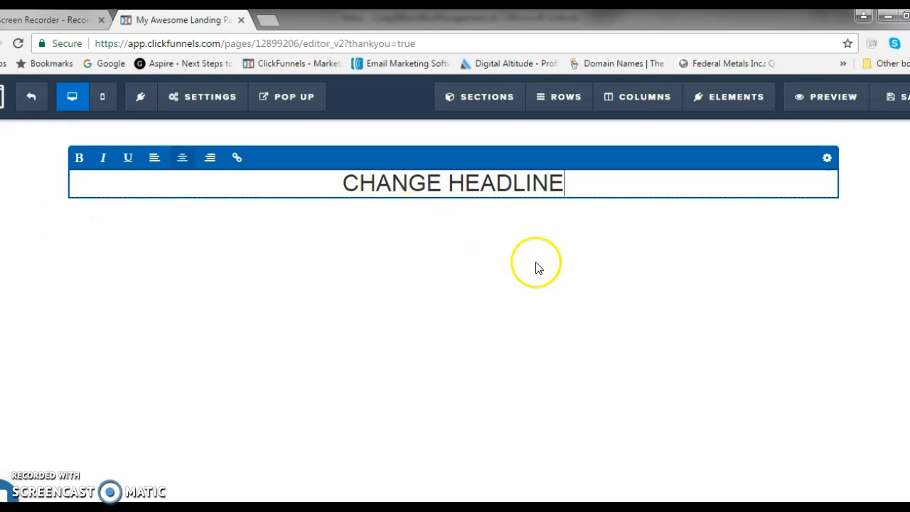
{"action": "left_click", "coordinate": [590, 242]}
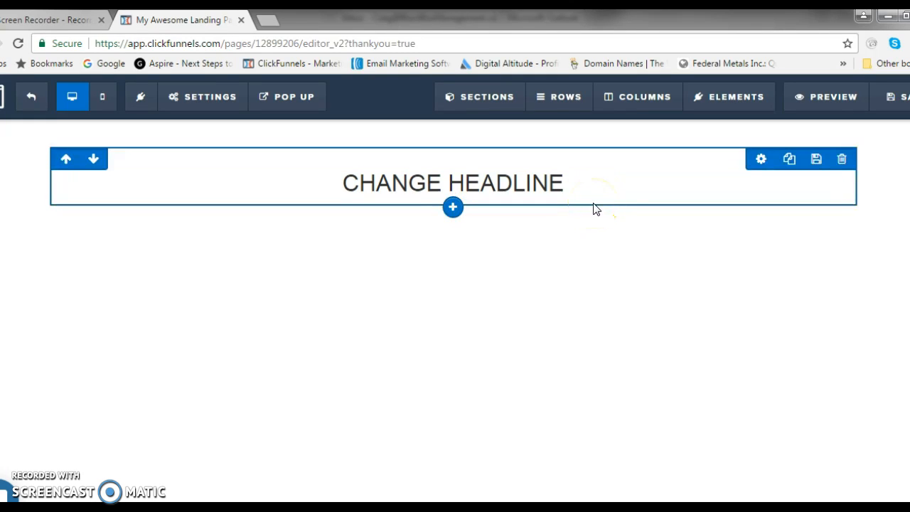
Add a new section beneath the headline section and insert a 2-column row in it.
{"action": "left_click", "coordinate": [596, 222]}
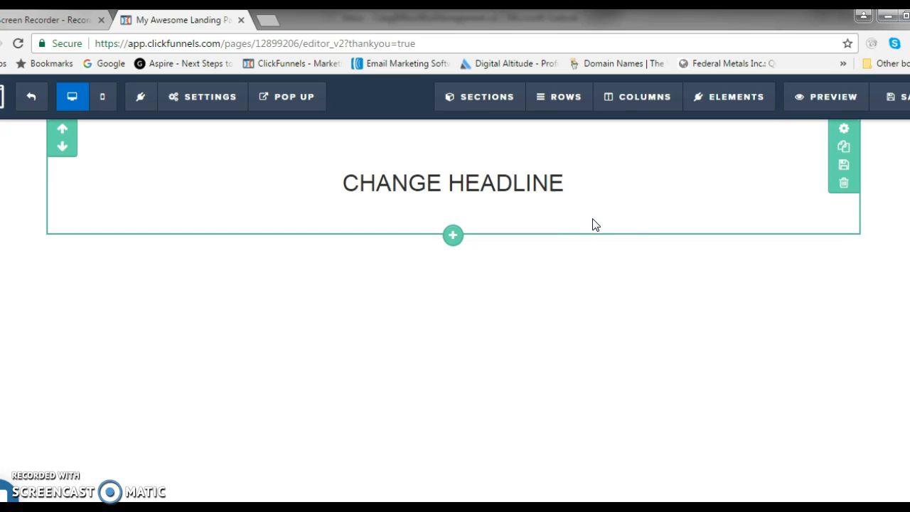
{"action": "left_click", "coordinate": [451, 235]}
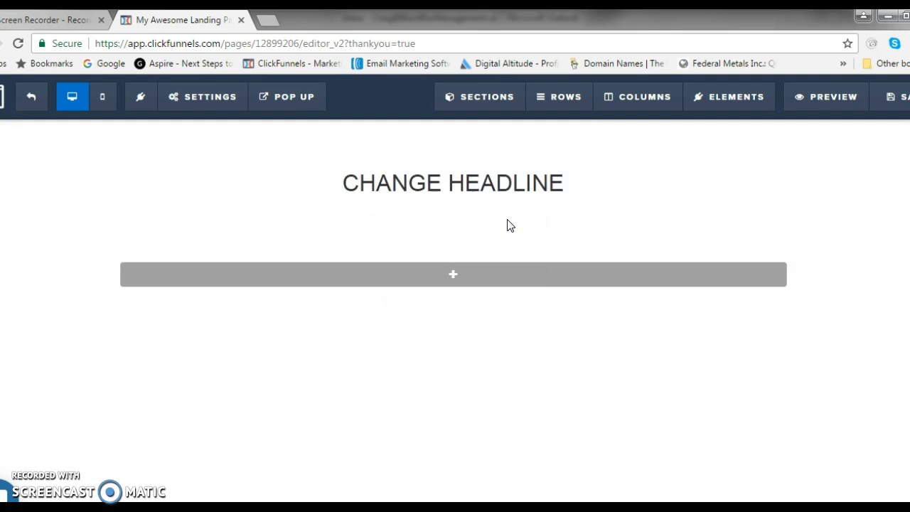
{"action": "left_click", "coordinate": [520, 257]}
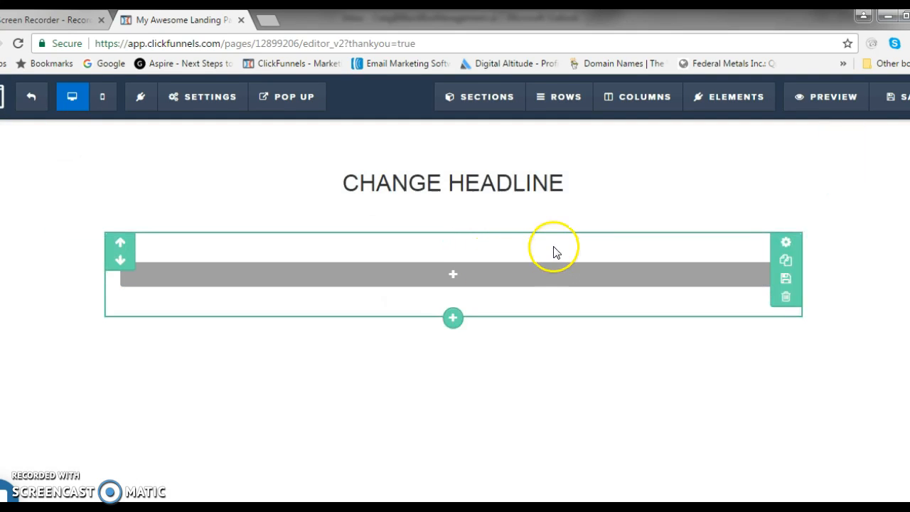
{"action": "mouse_move", "coordinate": [451, 280]}
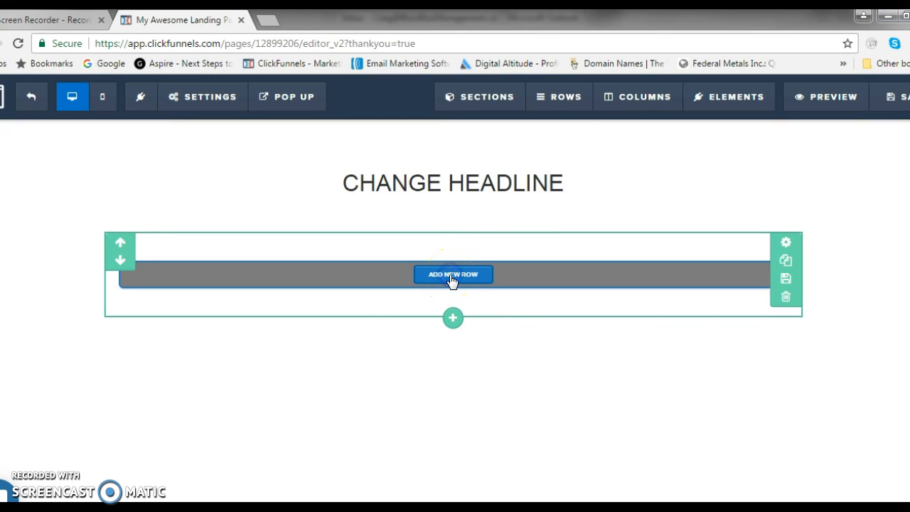
{"action": "left_click", "coordinate": [452, 279]}
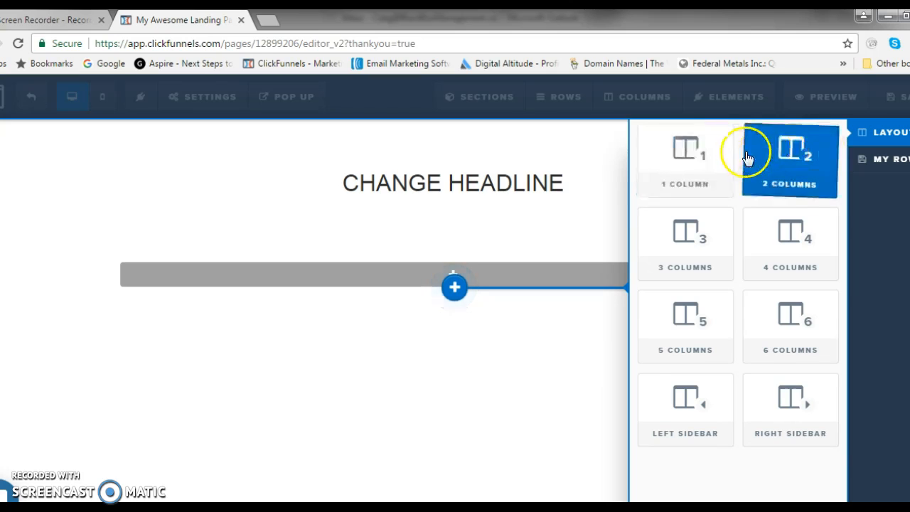
{"action": "left_click", "coordinate": [735, 226]}
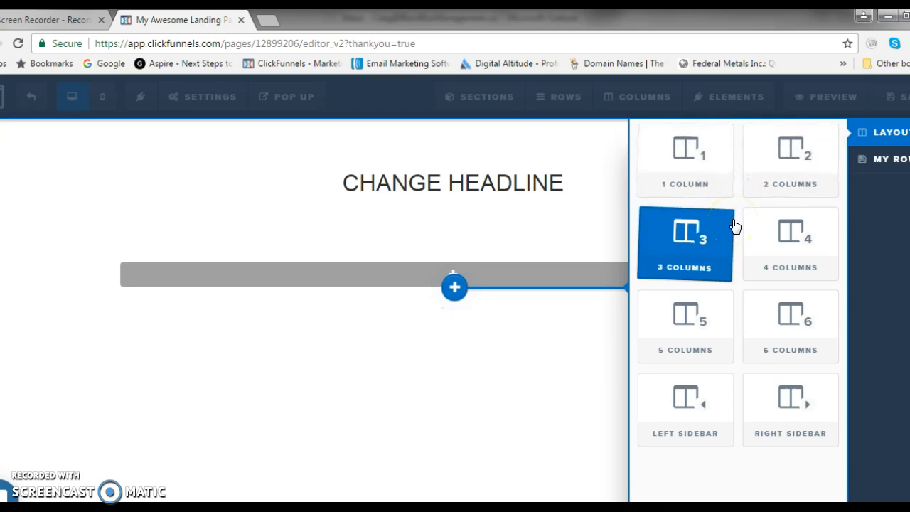
{"action": "left_click", "coordinate": [803, 182]}
{"action": "left_click_drag", "start_coordinate": [802, 174], "coordinate": [775, 209]}
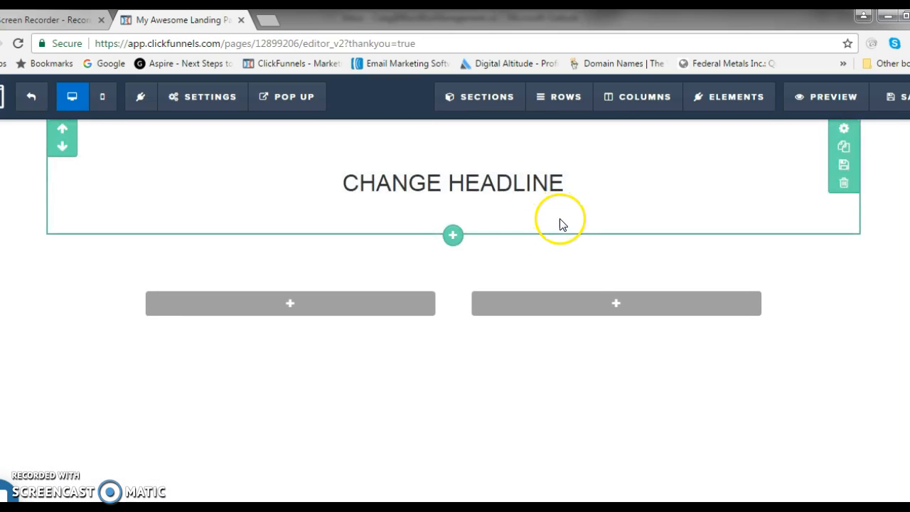
Add a Video element to the left column of the new row.
{"action": "mouse_move", "coordinate": [519, 319]}
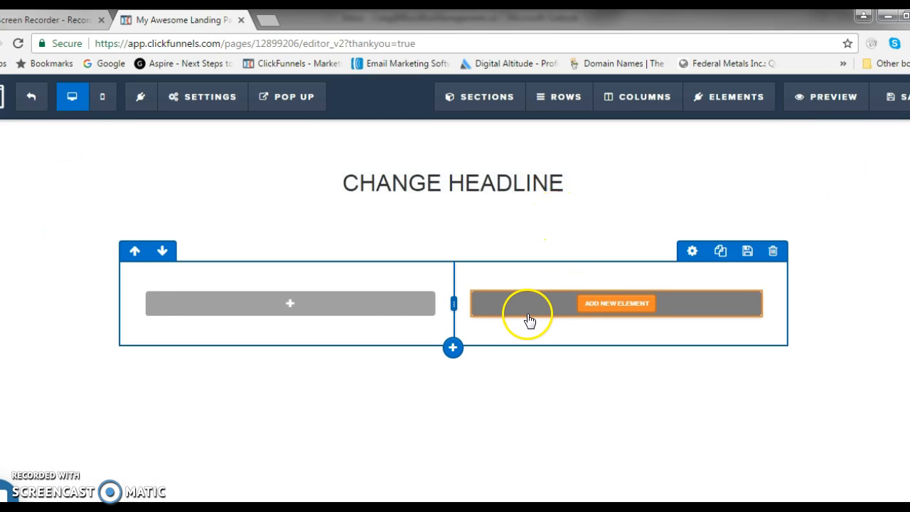
{"action": "mouse_move", "coordinate": [261, 300]}
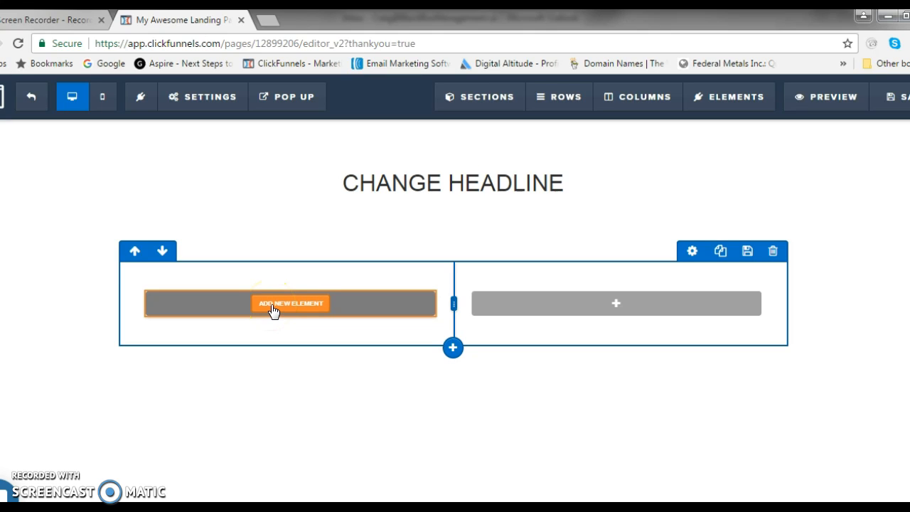
{"action": "left_click", "coordinate": [272, 306]}
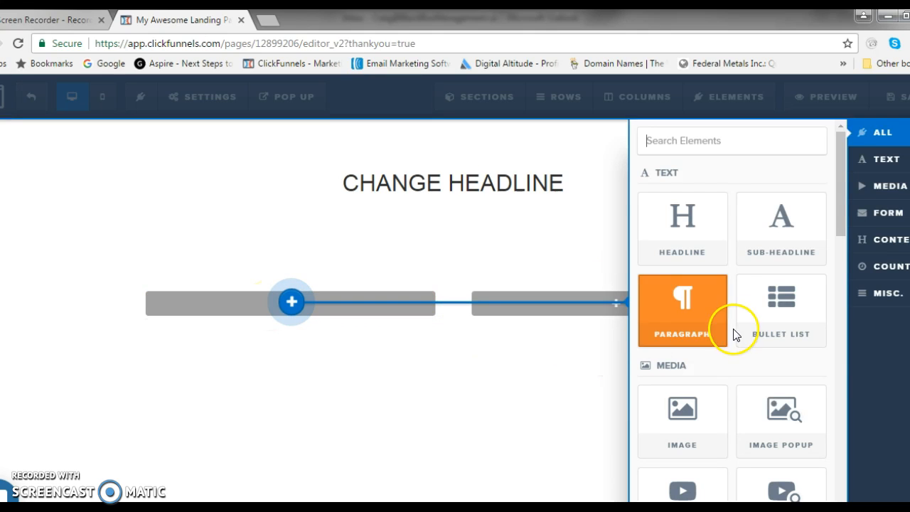
{"action": "scroll", "coordinate": [711, 358], "scroll_direction": "down", "scroll_amount": 2}
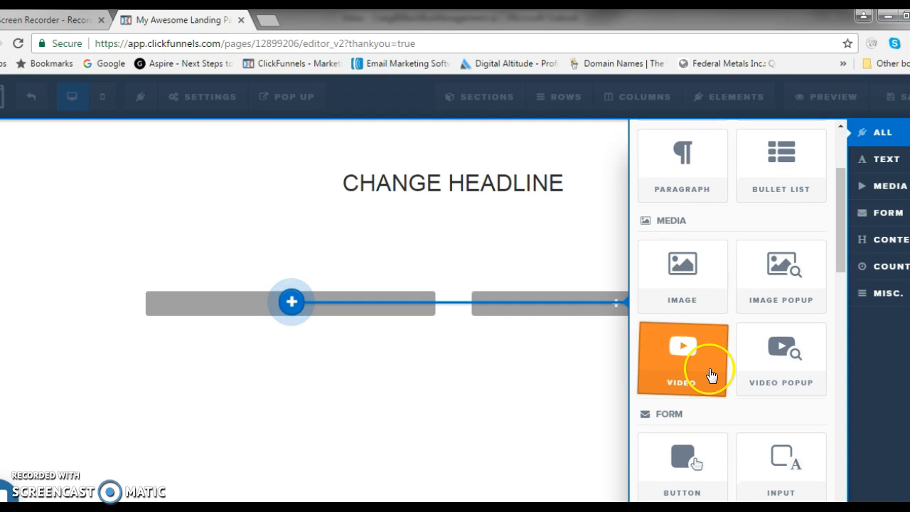
{"action": "left_click", "coordinate": [709, 374]}
Set the left column's video element to the YouTube video type and turn its Auto Play on.
{"action": "mouse_move", "coordinate": [346, 349]}
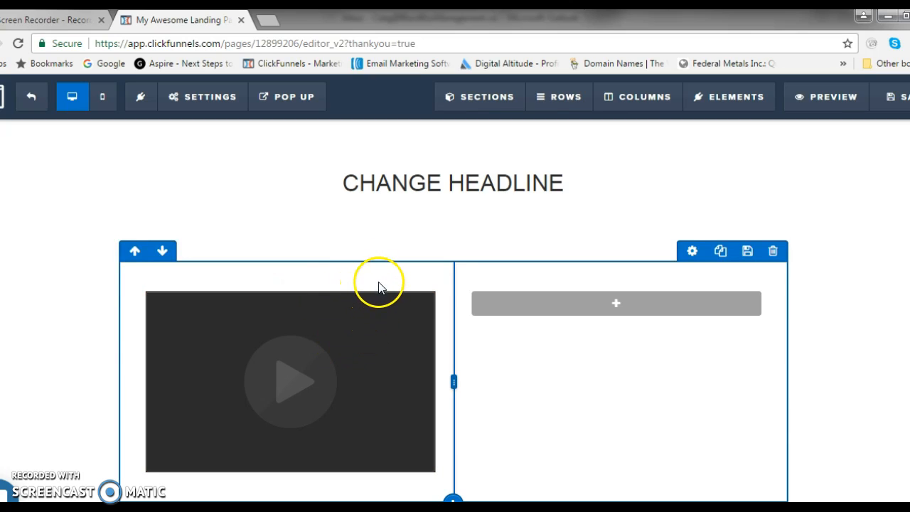
{"action": "mouse_move", "coordinate": [372, 305]}
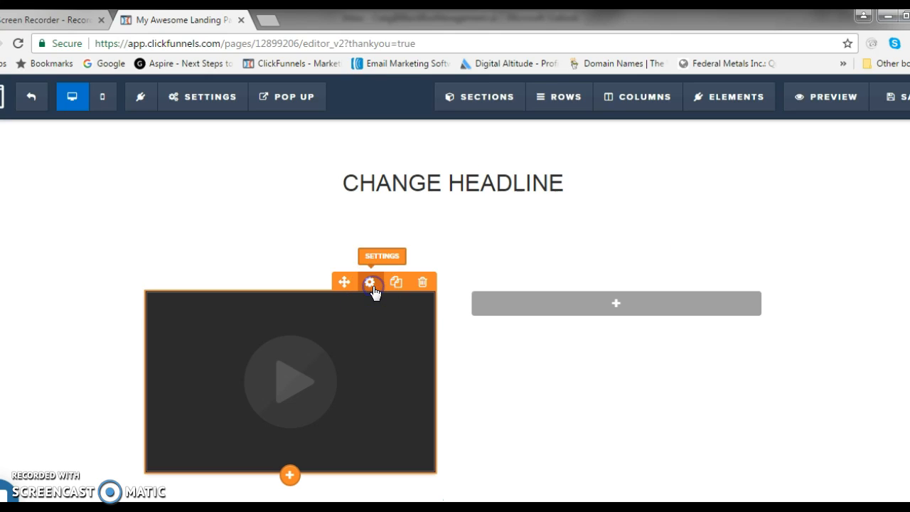
{"action": "left_click", "coordinate": [370, 283]}
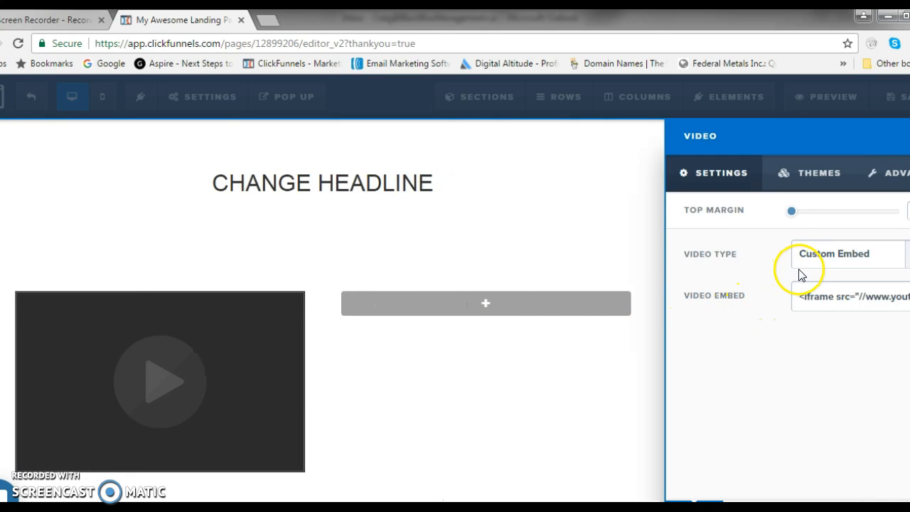
{"action": "left_click", "coordinate": [872, 261]}
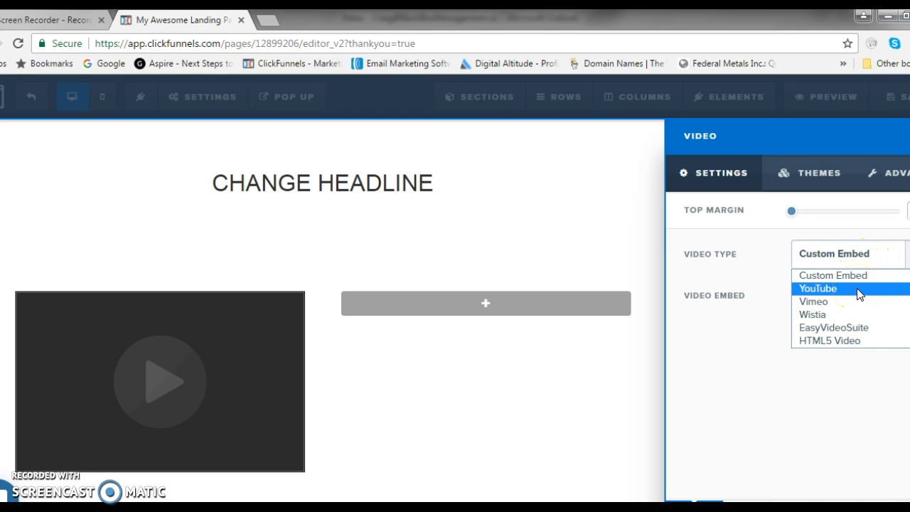
{"action": "left_click", "coordinate": [859, 291]}
{"action": "left_click", "coordinate": [814, 298]}
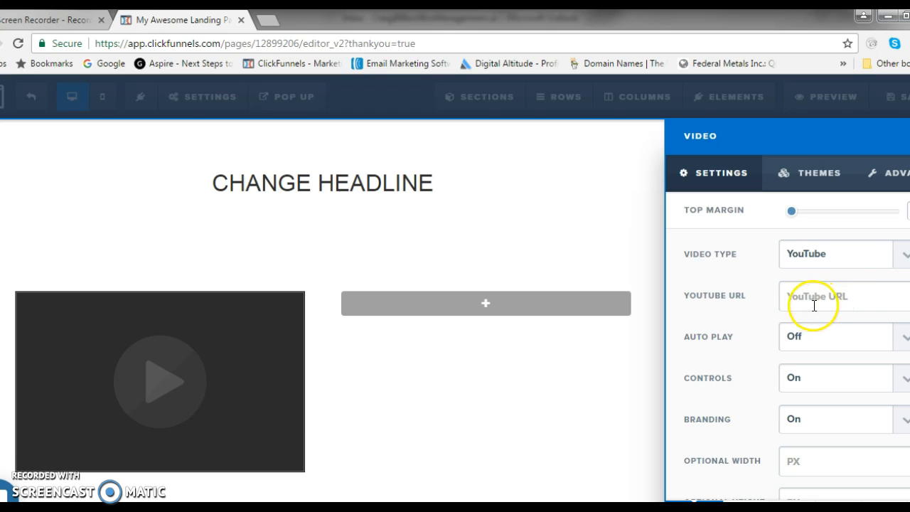
{"action": "right_click", "coordinate": [819, 298]}
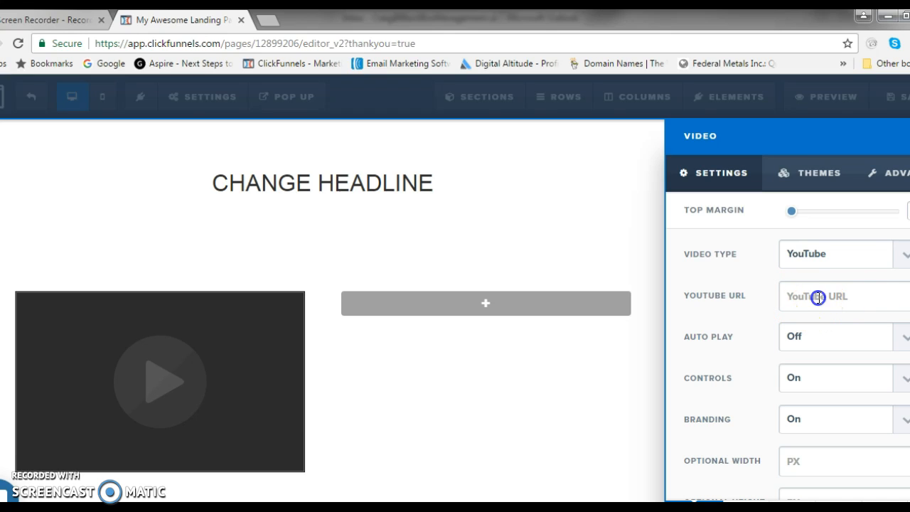
{"action": "left_click", "coordinate": [814, 344]}
{"action": "left_click", "coordinate": [818, 371]}
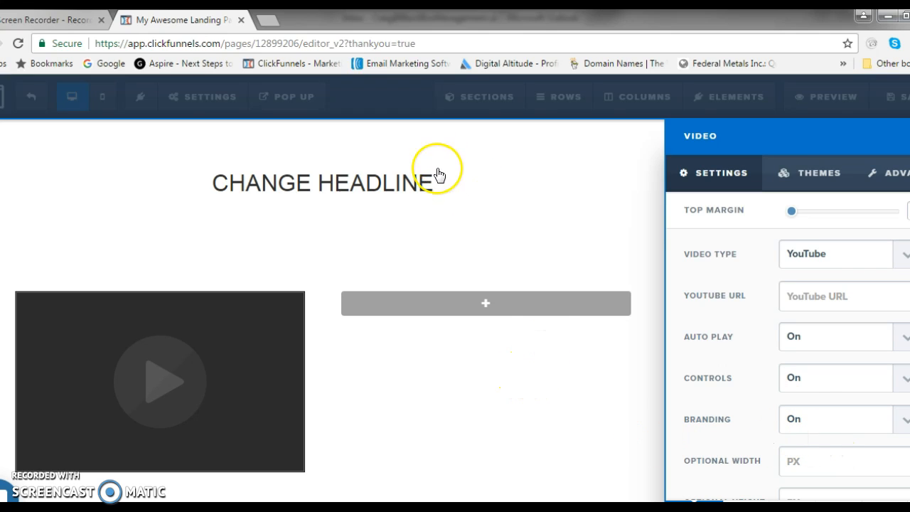
{"action": "left_click", "coordinate": [480, 236]}
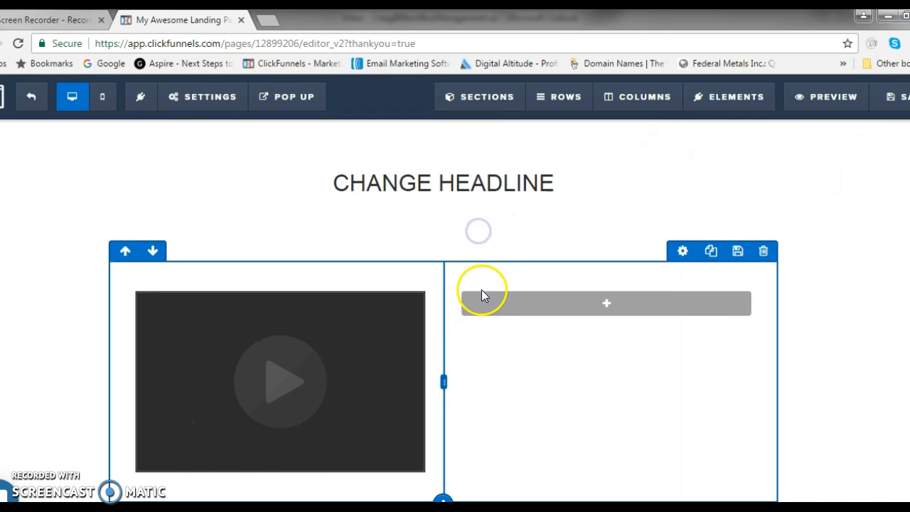
Add a Headline element to the right column and replace its text with "GET STARTED TODAY".
{"action": "left_click", "coordinate": [600, 311]}
{"action": "left_click", "coordinate": [682, 232]}
{"action": "left_click", "coordinate": [694, 335]}
{"action": "left_click_drag", "start_coordinate": [693, 333], "coordinate": [498, 308]}
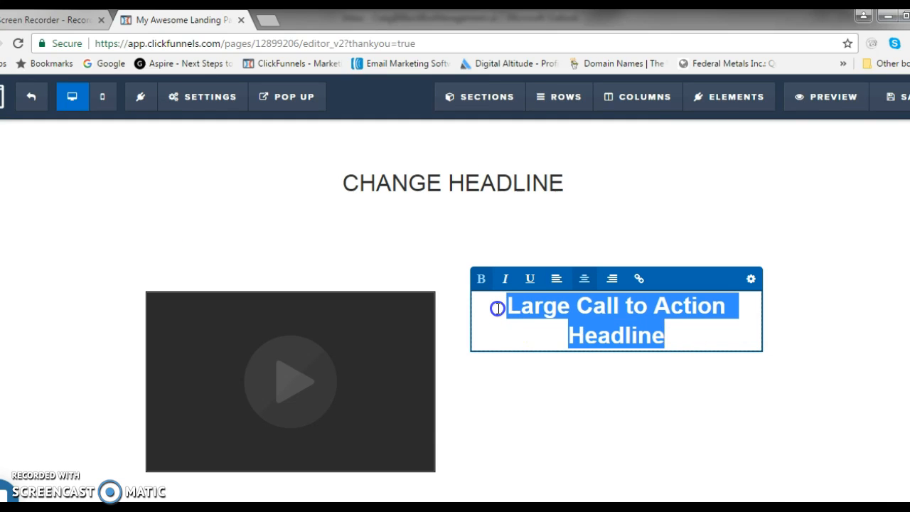
{"action": "type", "text": "GET S"}
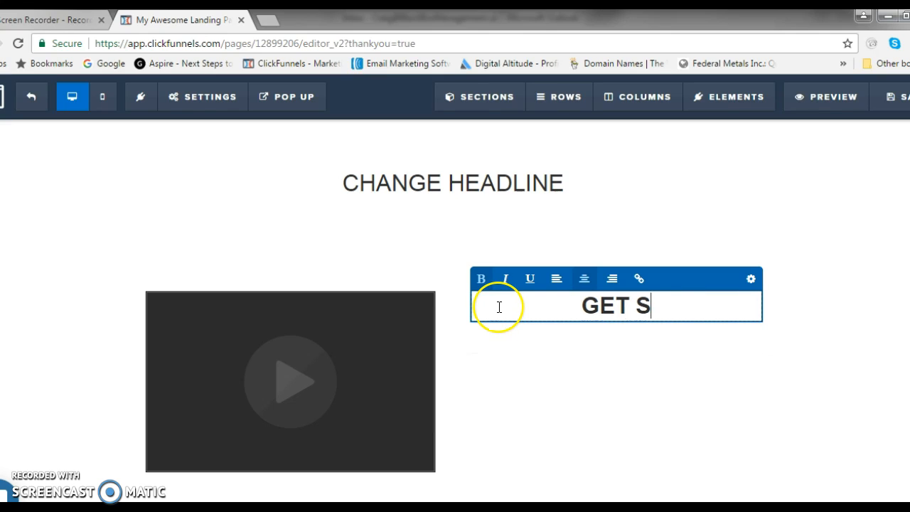
{"action": "type", "text": "TARTED TODAT"}
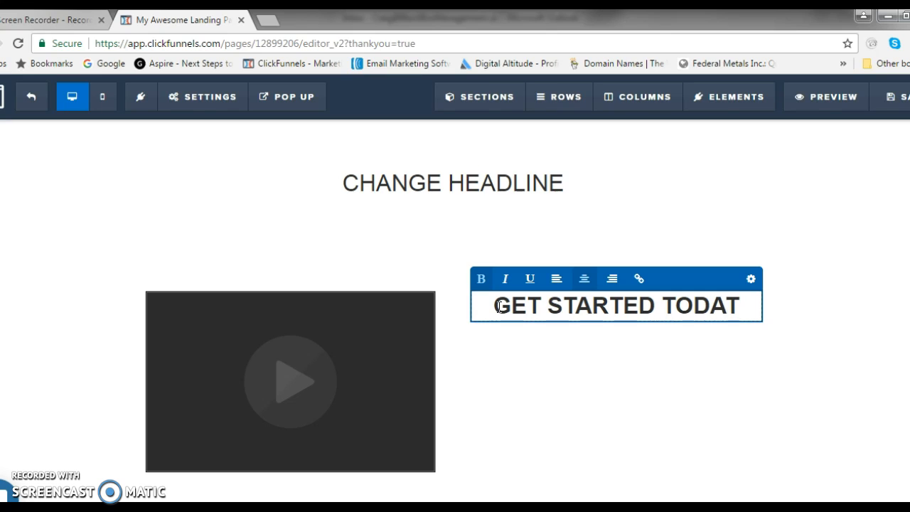
{"action": "key", "text": "BackSpace"}
{"action": "type", "text": "Y"}
{"action": "key", "text": "BackSpace"}
{"action": "type", "text": "Y"}
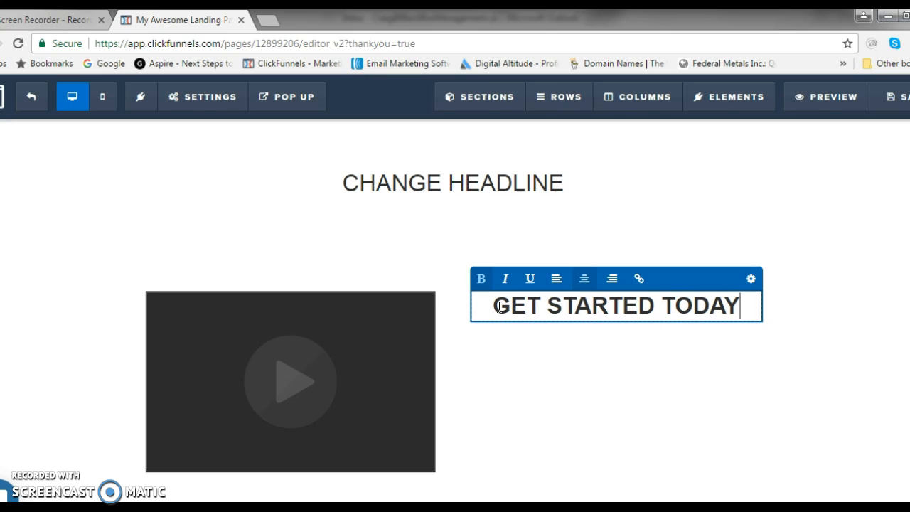
{"action": "left_click", "coordinate": [540, 370]}
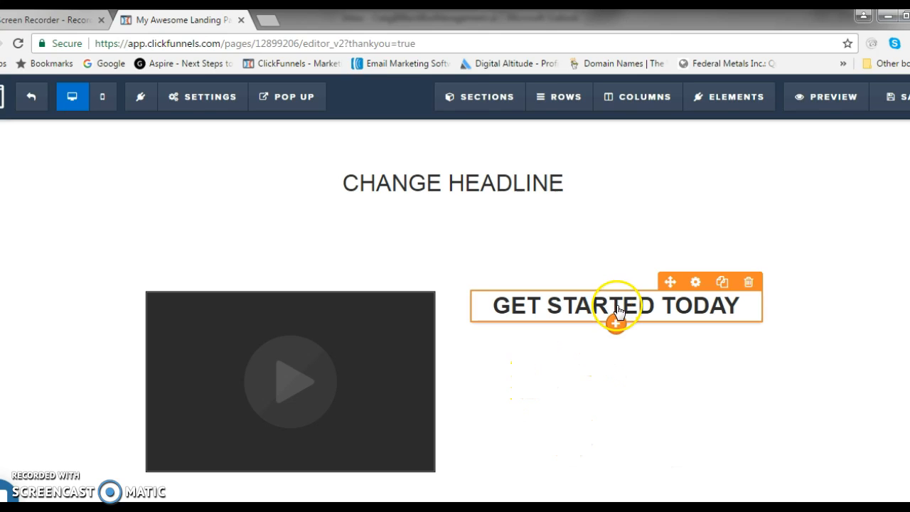
Add a Sub-Headline element beneath the "GET STARTED TODAY" headline, keeping its default text.
{"action": "left_click", "coordinate": [616, 322]}
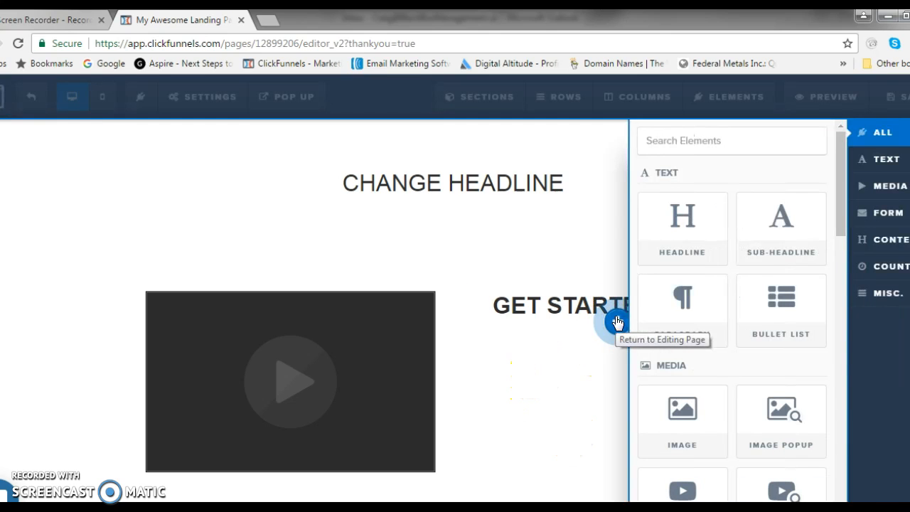
{"action": "left_click", "coordinate": [771, 235]}
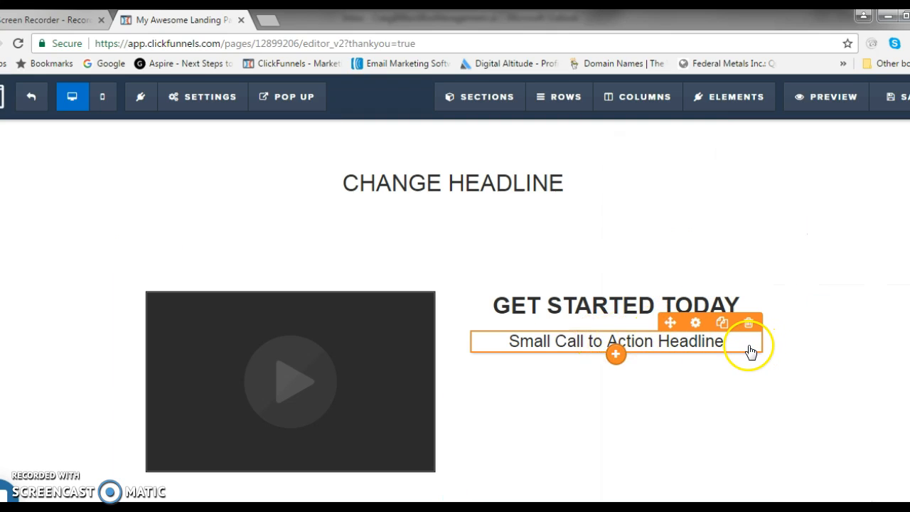
{"action": "left_click", "coordinate": [744, 348]}
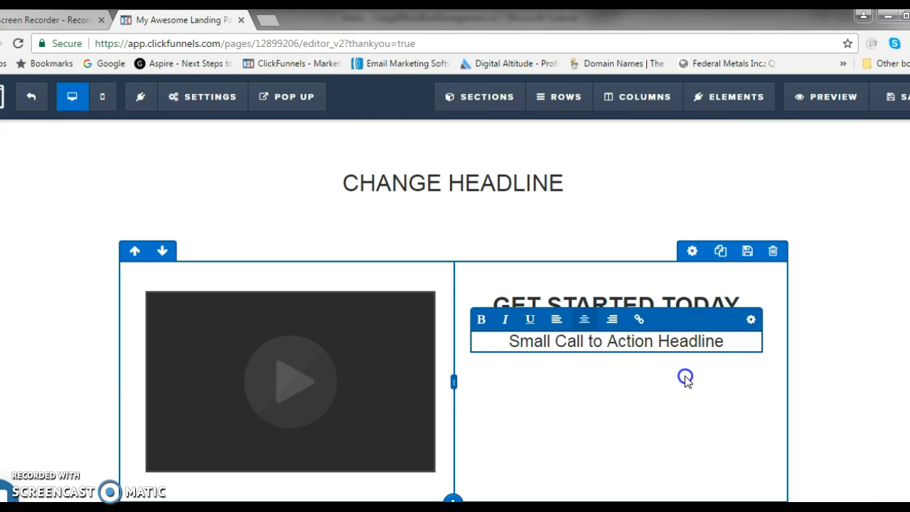
{"action": "left_click", "coordinate": [685, 379]}
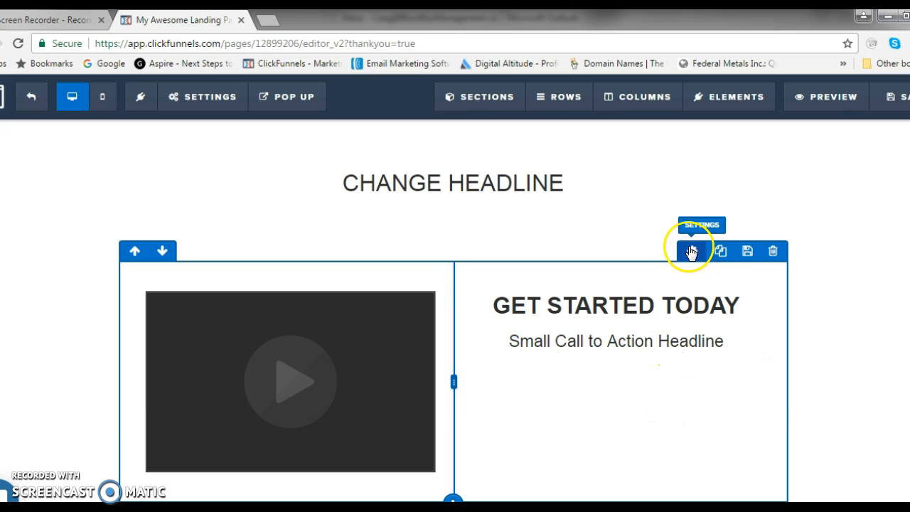
Add a Button element beneath the sub-headline in the right column.
{"action": "left_click", "coordinate": [615, 354]}
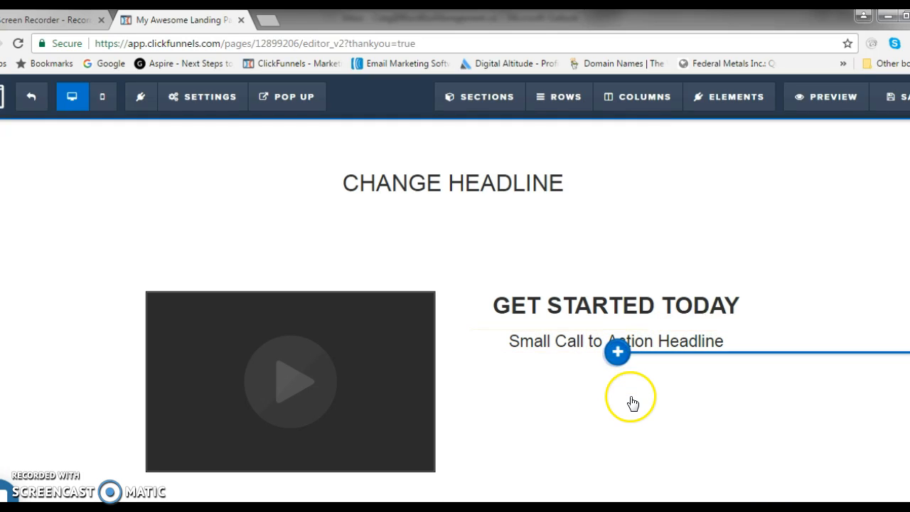
{"action": "scroll", "coordinate": [696, 360], "scroll_direction": "down", "scroll_amount": 5}
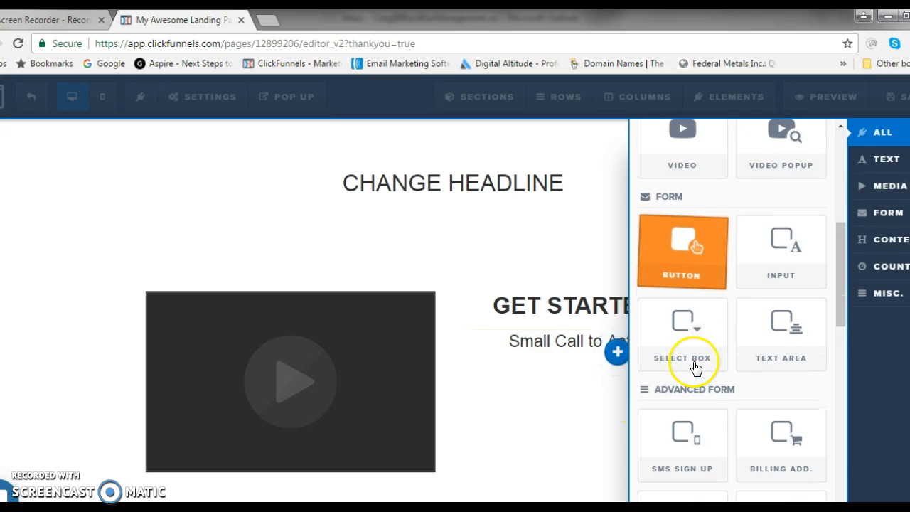
{"action": "left_click_drag", "start_coordinate": [683, 258], "coordinate": [664, 352]}
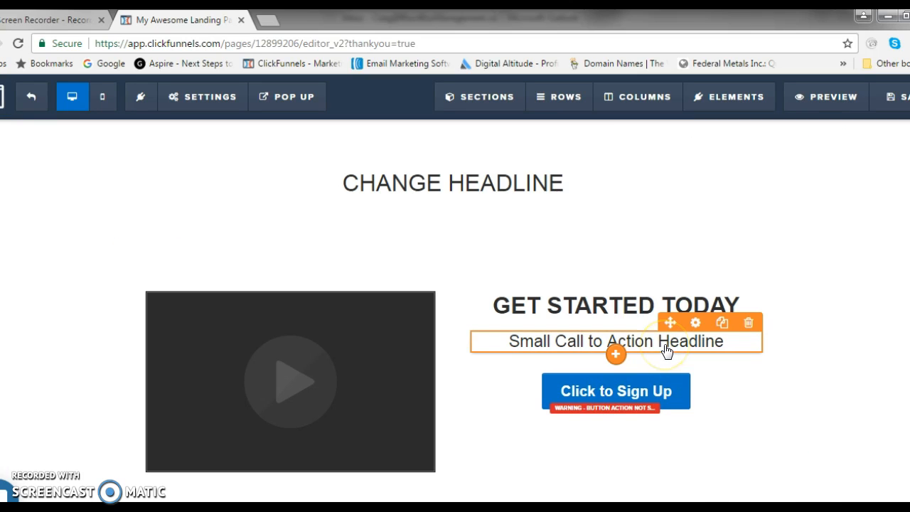
Change the new button's text to "Go to order page".
{"action": "left_click", "coordinate": [677, 400]}
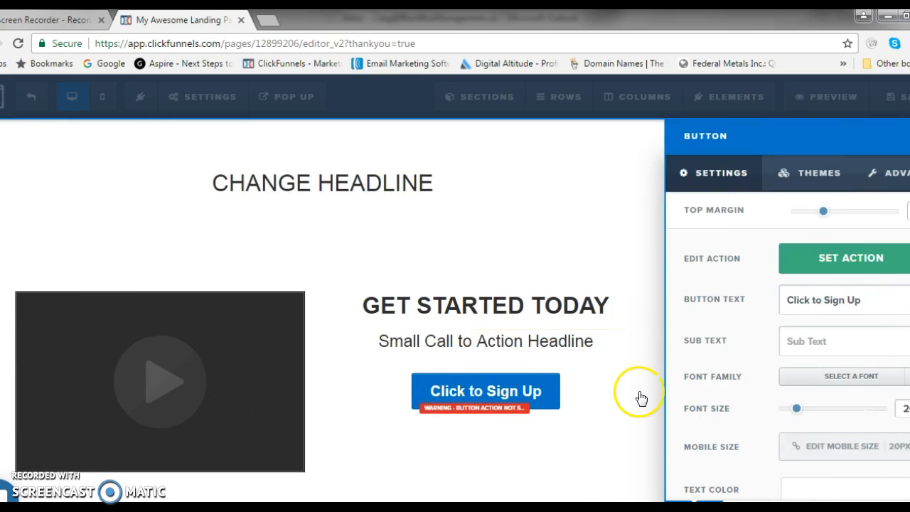
{"action": "left_click_drag", "start_coordinate": [882, 307], "coordinate": [709, 302]}
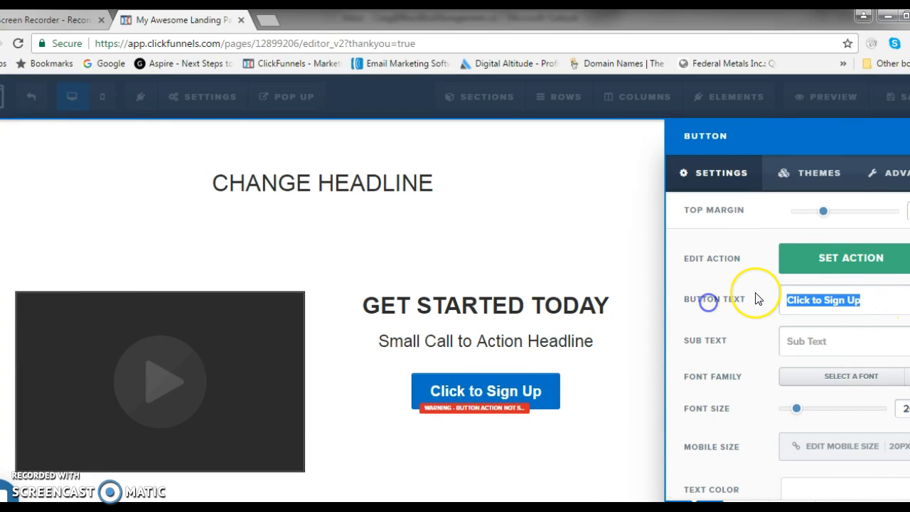
{"action": "type", "text": "go to"}
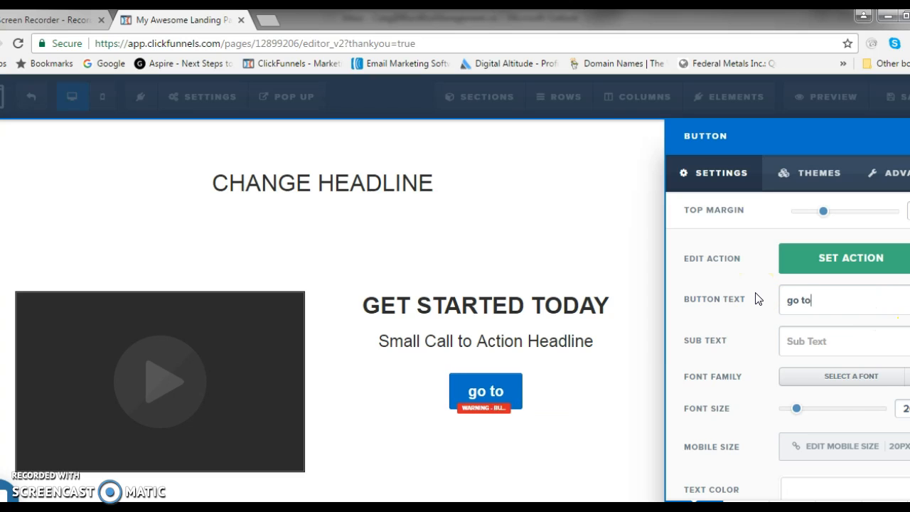
{"action": "type", "text": " order page"}
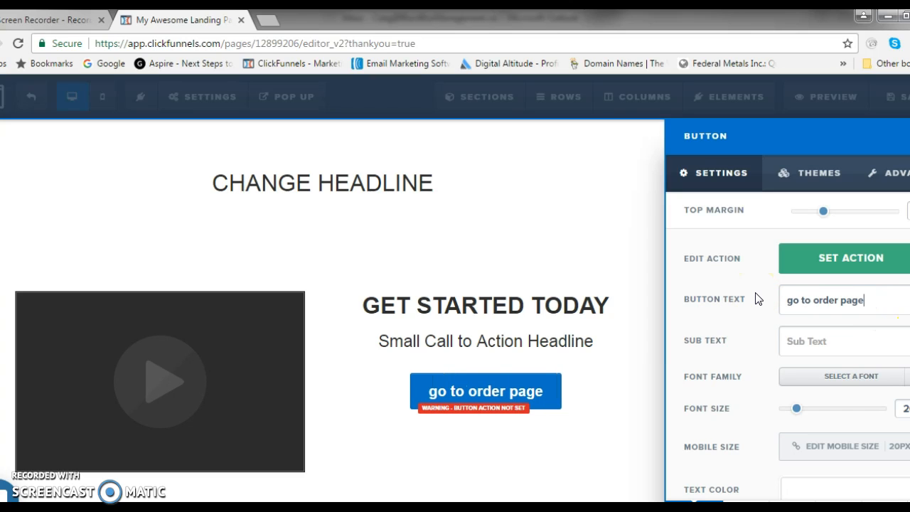
{"action": "left_click", "coordinate": [789, 301]}
{"action": "key", "text": "Delete"}
{"action": "type", "text": "G"}
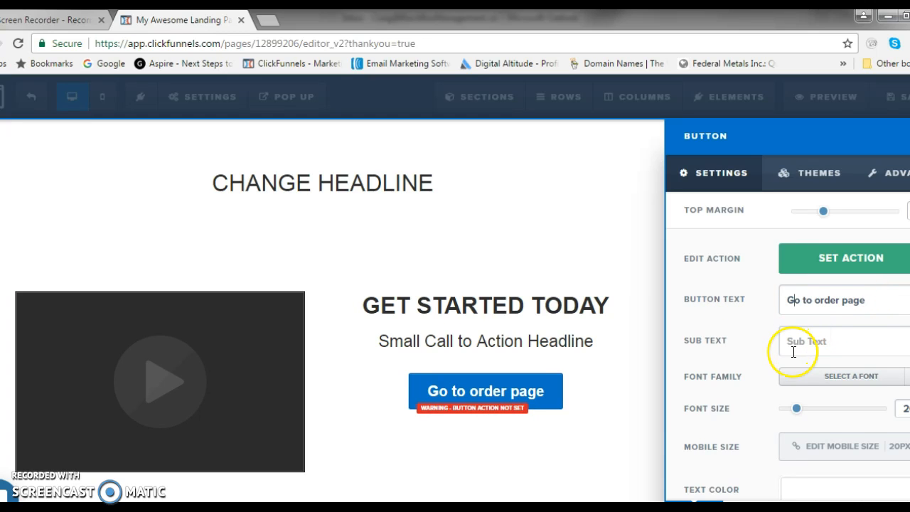
Set the button's background color to the bright red from the recently used colors.
{"action": "scroll", "coordinate": [797, 356], "scroll_direction": "down", "scroll_amount": 1}
{"action": "left_click", "coordinate": [835, 475]}
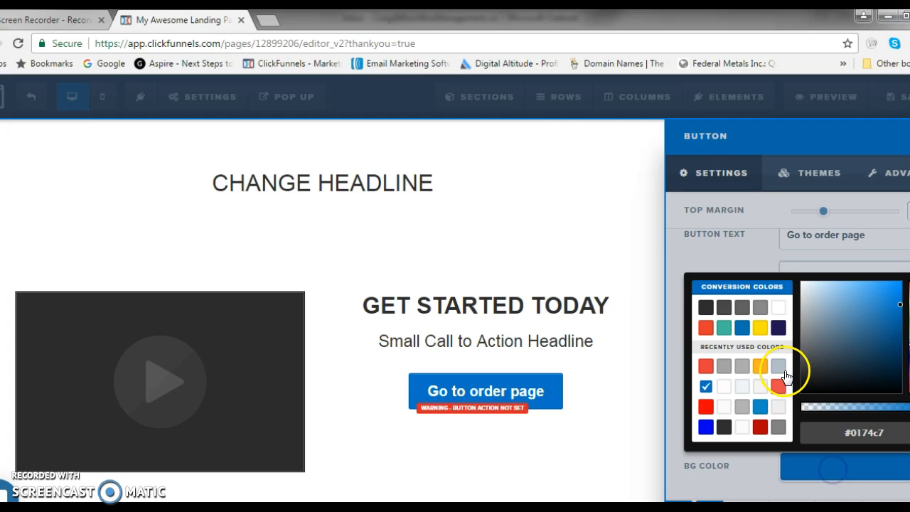
{"action": "left_click", "coordinate": [705, 408]}
{"action": "left_click", "coordinate": [577, 425]}
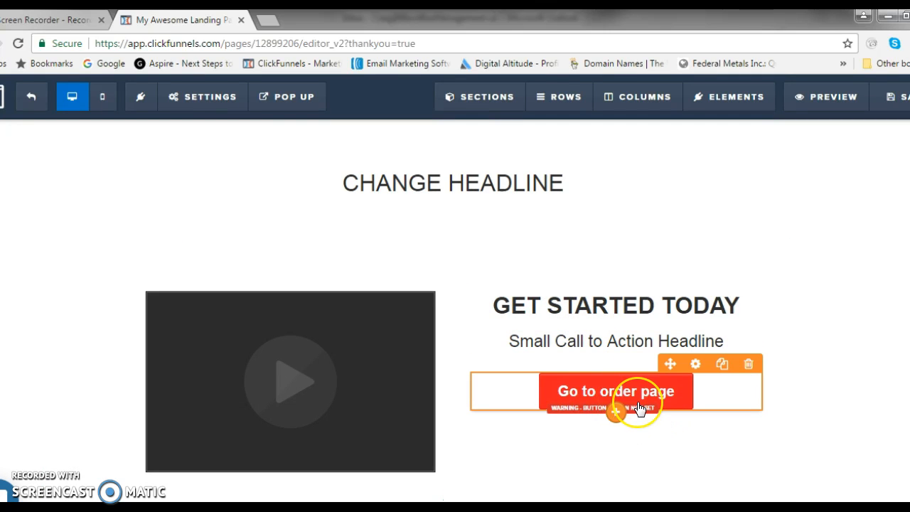
{"action": "left_click", "coordinate": [649, 407]}
{"action": "left_click", "coordinate": [696, 365]}
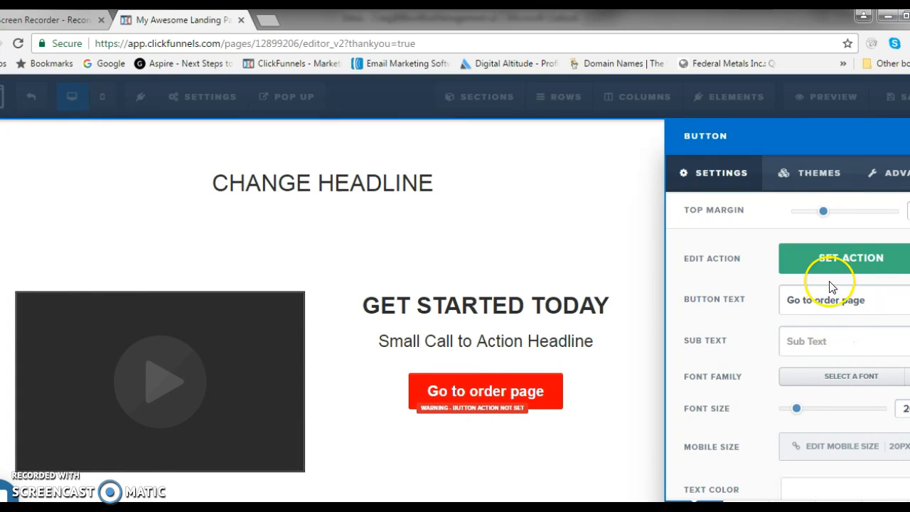
{"action": "left_click", "coordinate": [818, 264]}
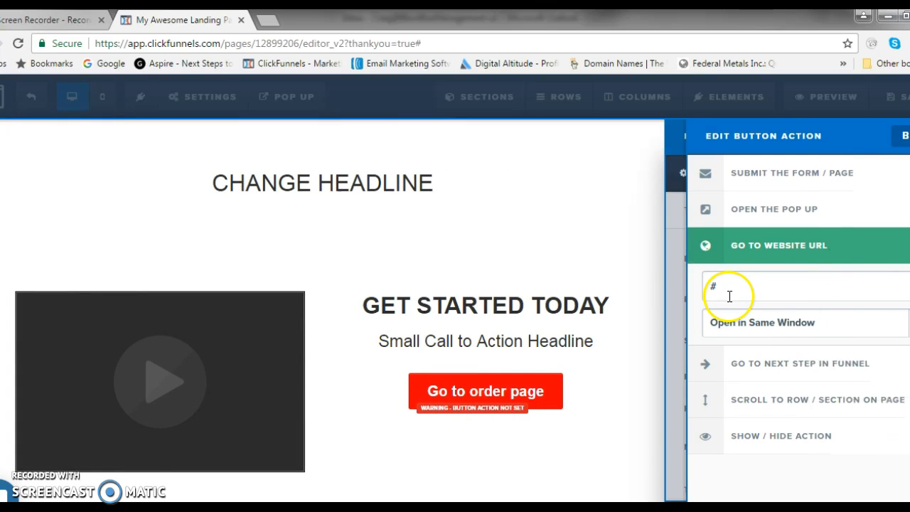
{"action": "left_click", "coordinate": [711, 288]}
{"action": "type", "text": "www.google.ca"}
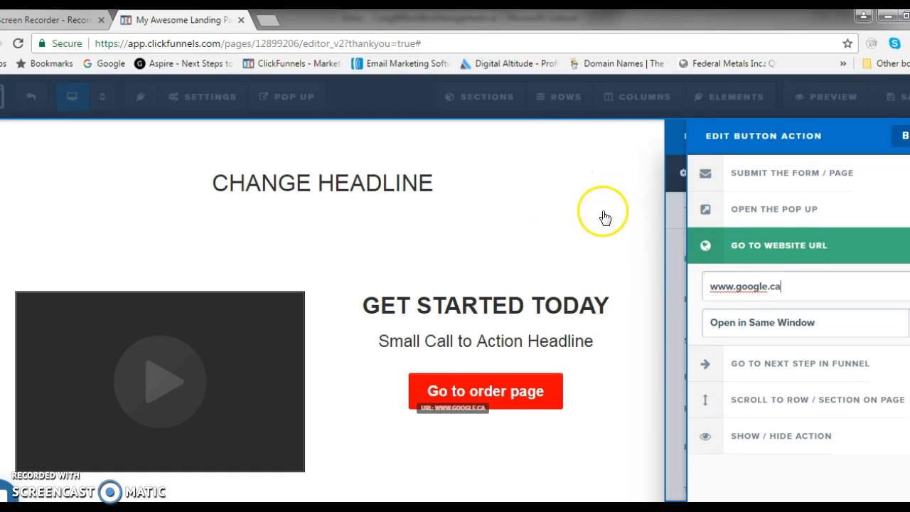
{"action": "left_click", "coordinate": [538, 217]}
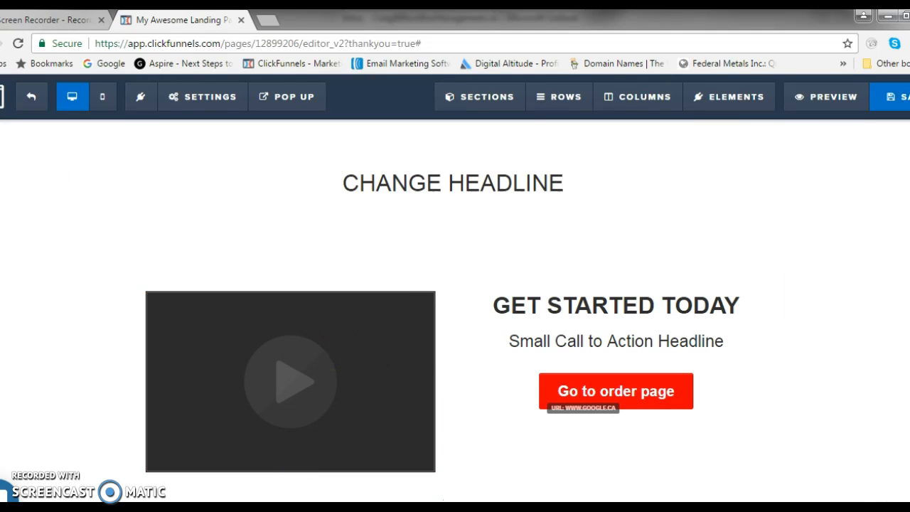
Save the Thank You page and set its SEO title to "change this to your page title".
{"action": "left_click", "coordinate": [900, 103]}
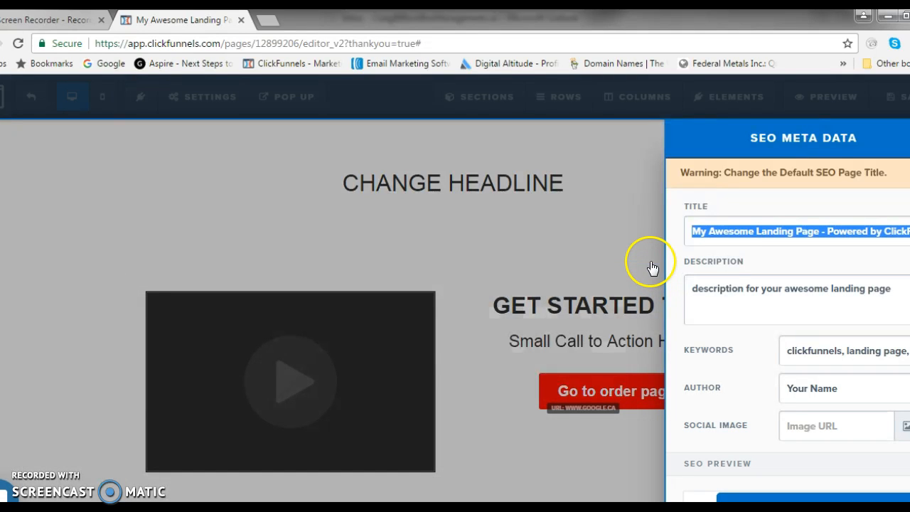
{"action": "type", "text": "cha"}
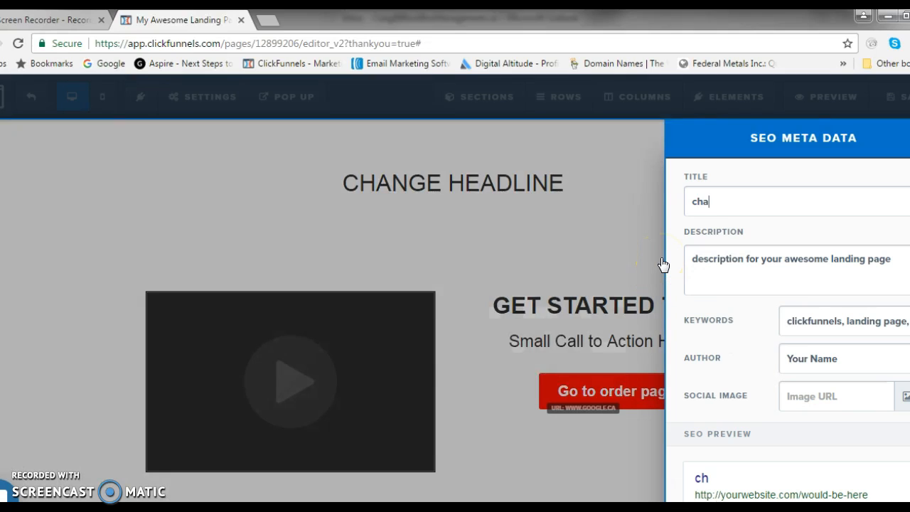
{"action": "type", "text": "nge this to your page title"}
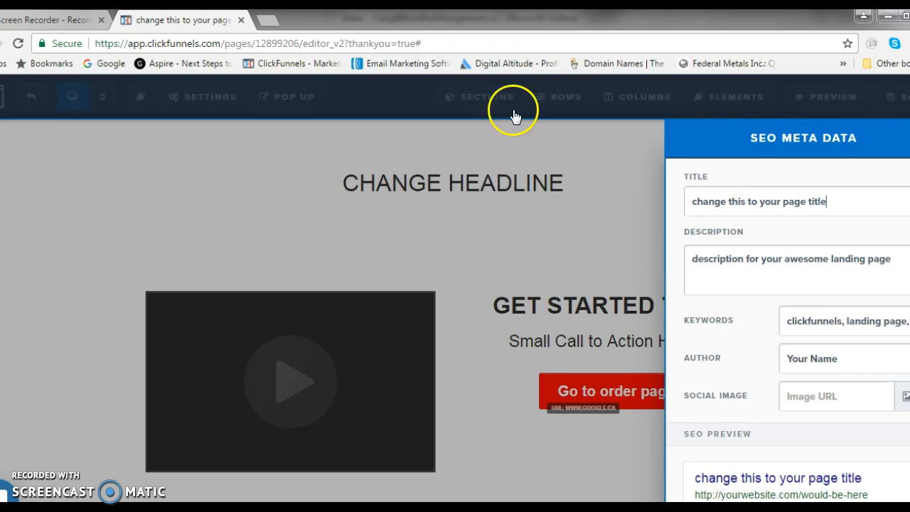
{"action": "left_click", "coordinate": [604, 195]}
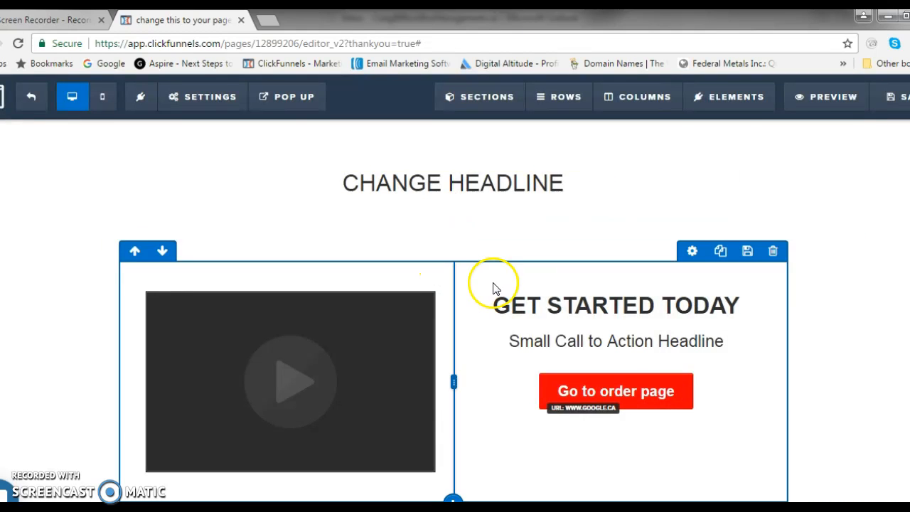
Save the finished Thank You page and exit the page editor to the testfunnel overview.
{"action": "left_click", "coordinate": [894, 102]}
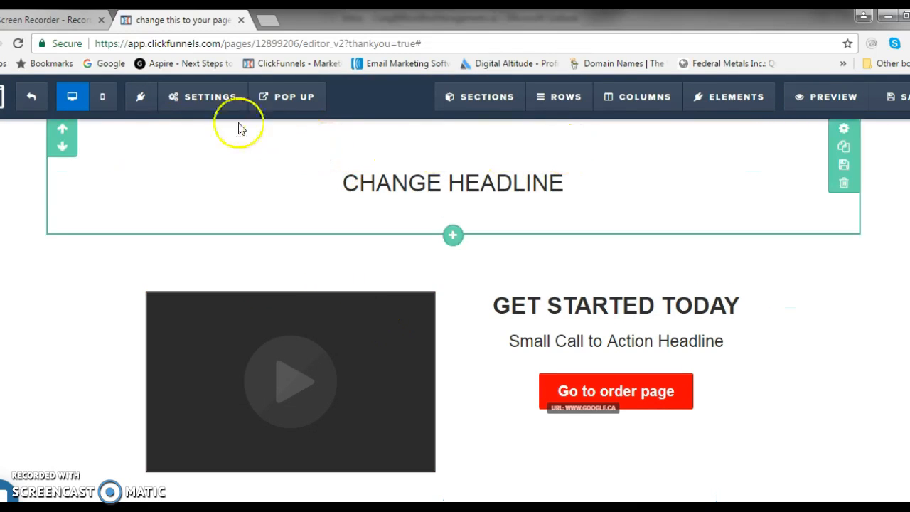
{"action": "left_click", "coordinate": [31, 100]}
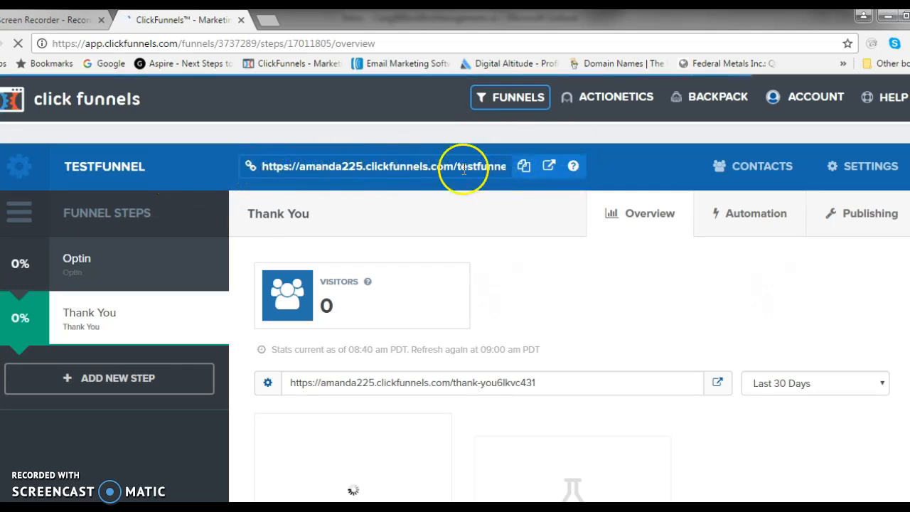
Copy the testfunnel URL and open the live optin page in a new browser tab.
{"action": "left_click", "coordinate": [524, 169]}
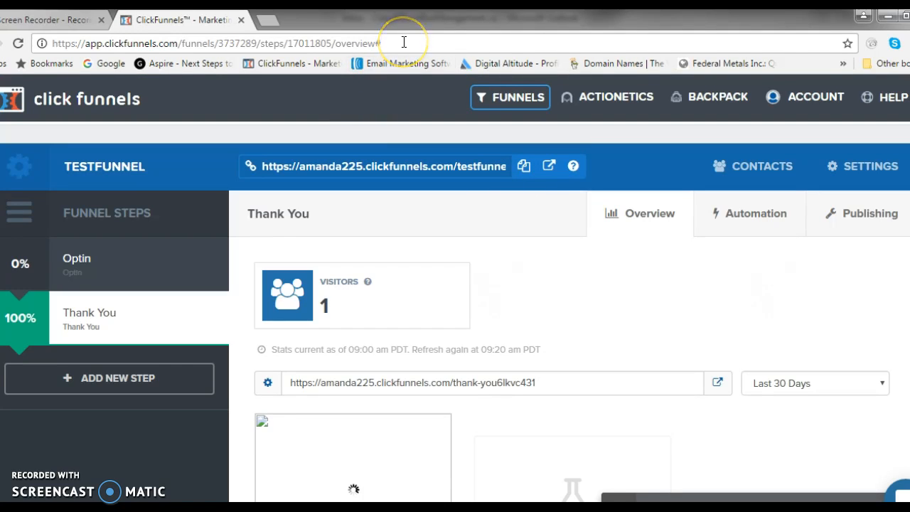
{"action": "left_click", "coordinate": [275, 22]}
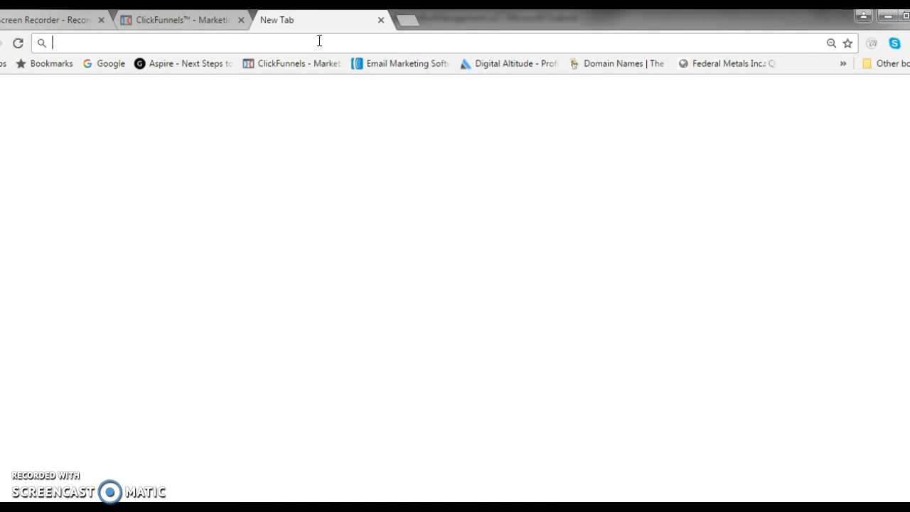
{"action": "key", "text": "ctrl+v"}
{"action": "key", "text": "Return"}
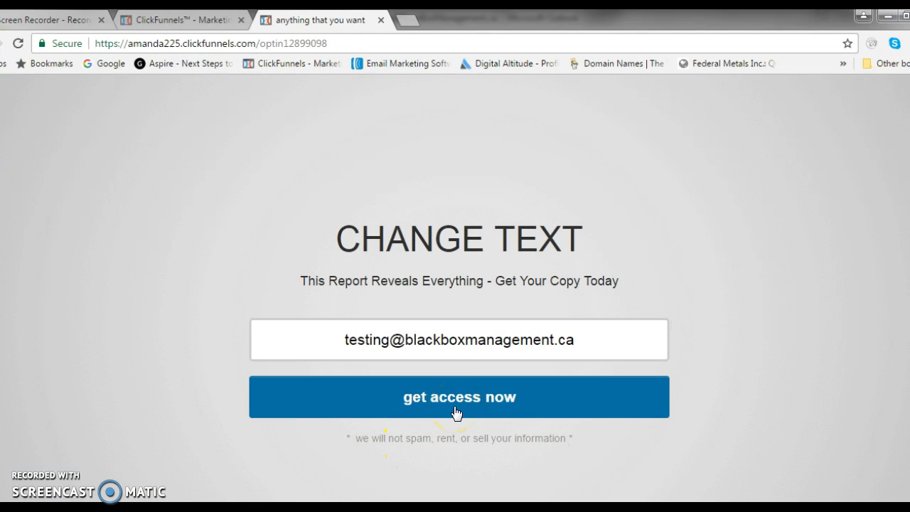
Test the live funnel by submitting the optin form with a test e-mail and following the Thank You page's "Go to order page" button.
{"action": "left_click", "coordinate": [456, 411]}
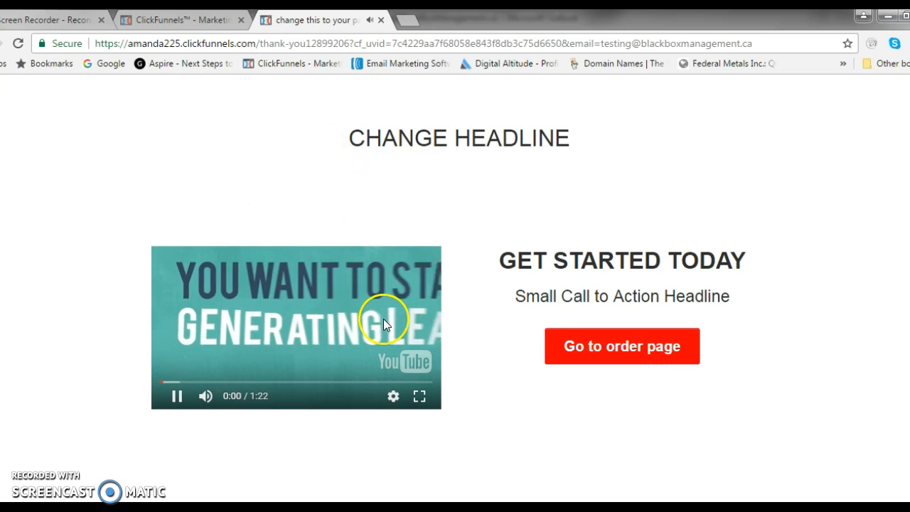
{"action": "left_click", "coordinate": [177, 396]}
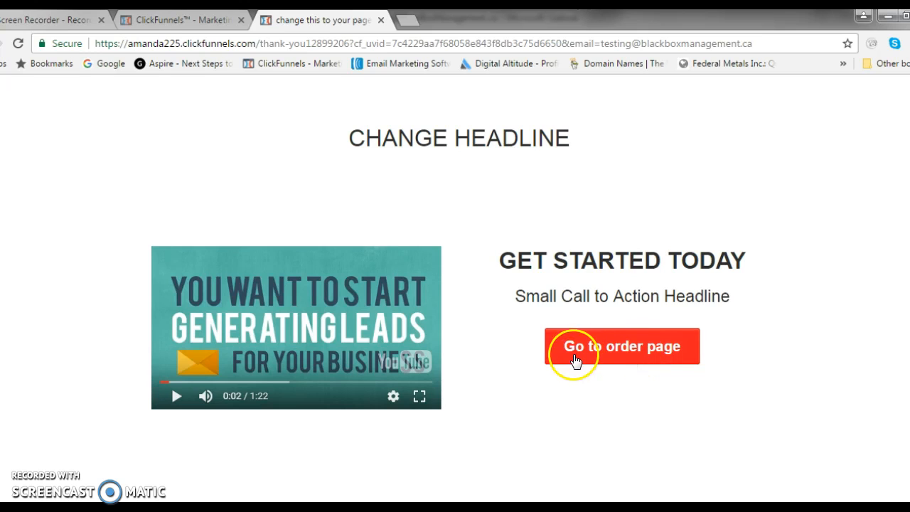
{"action": "left_click", "coordinate": [645, 346]}
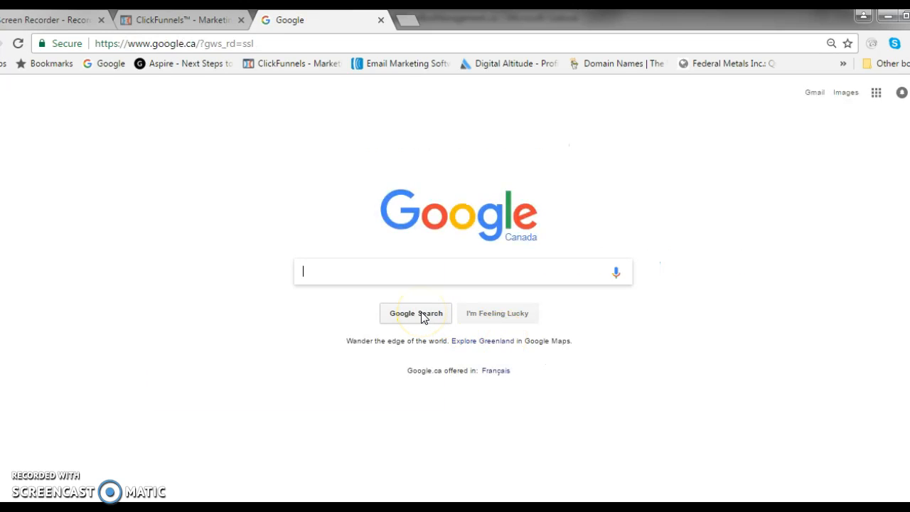
{"action": "left_click", "coordinate": [246, 250]}
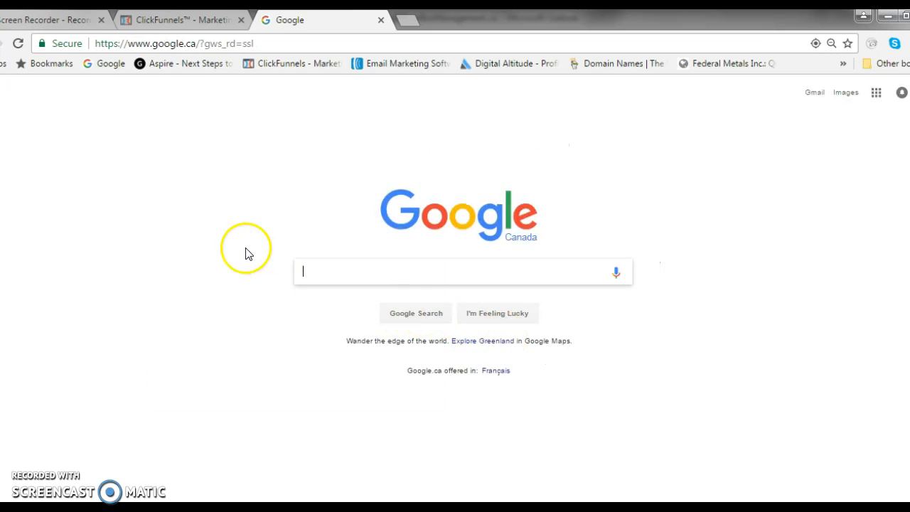